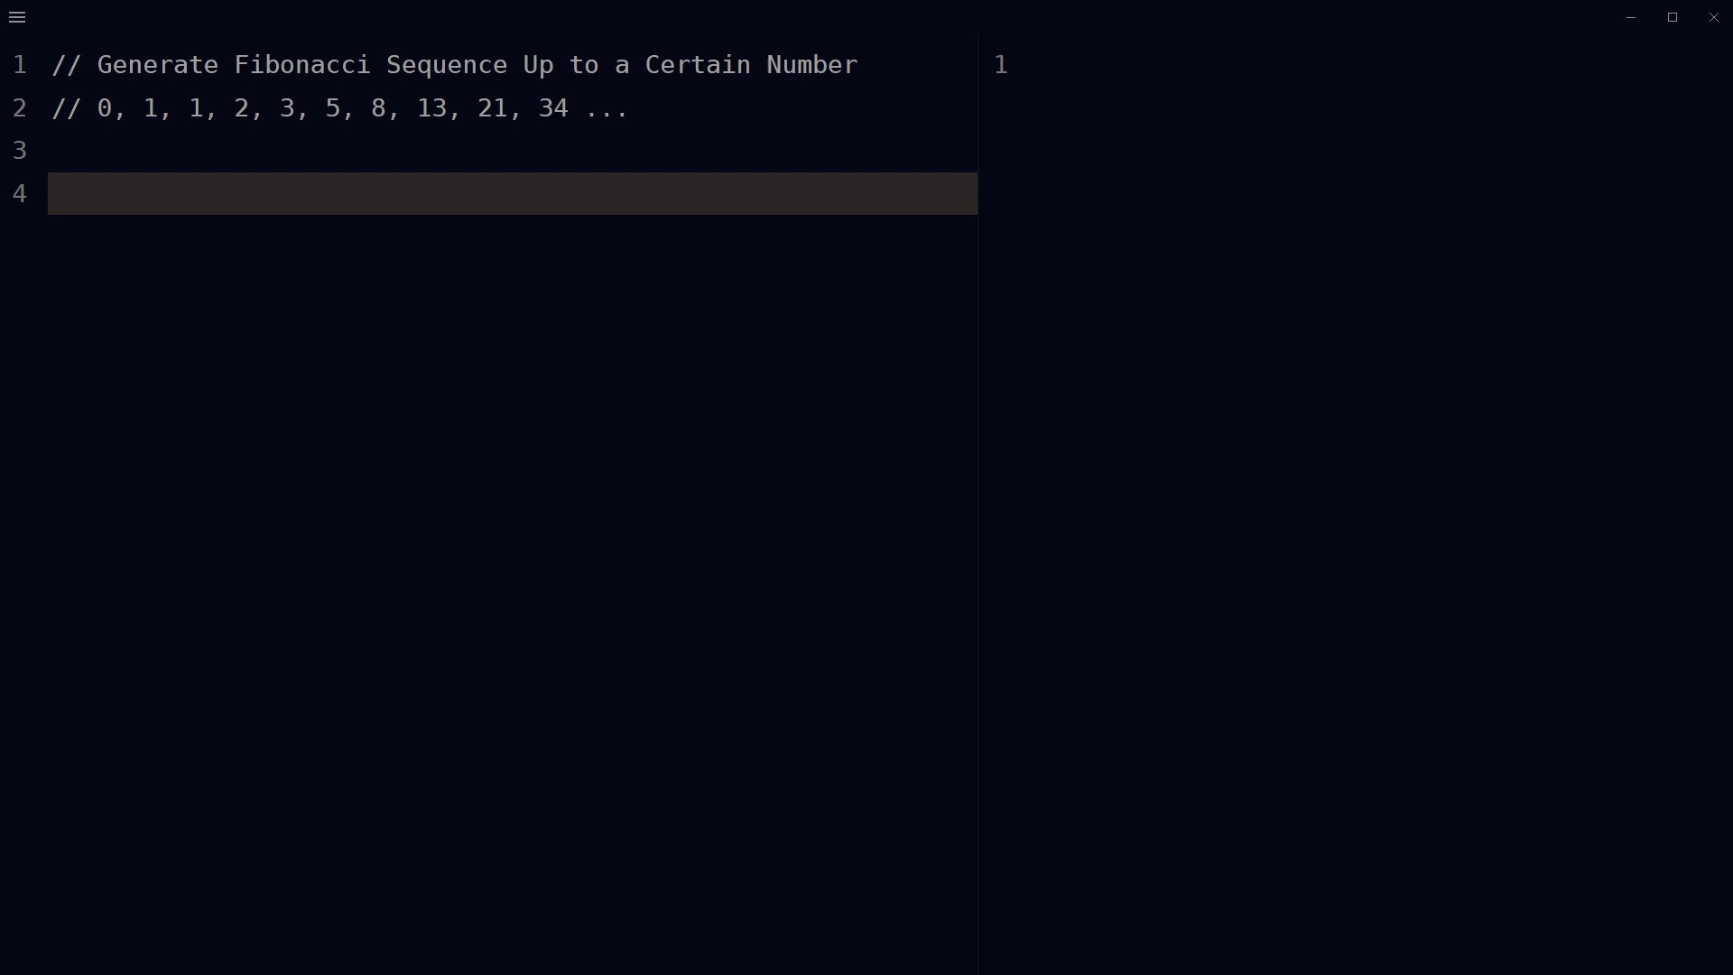
Step: Begin fibonacci(number) on line 4, below the comments marking example sequence terms
double_click(380, 110)
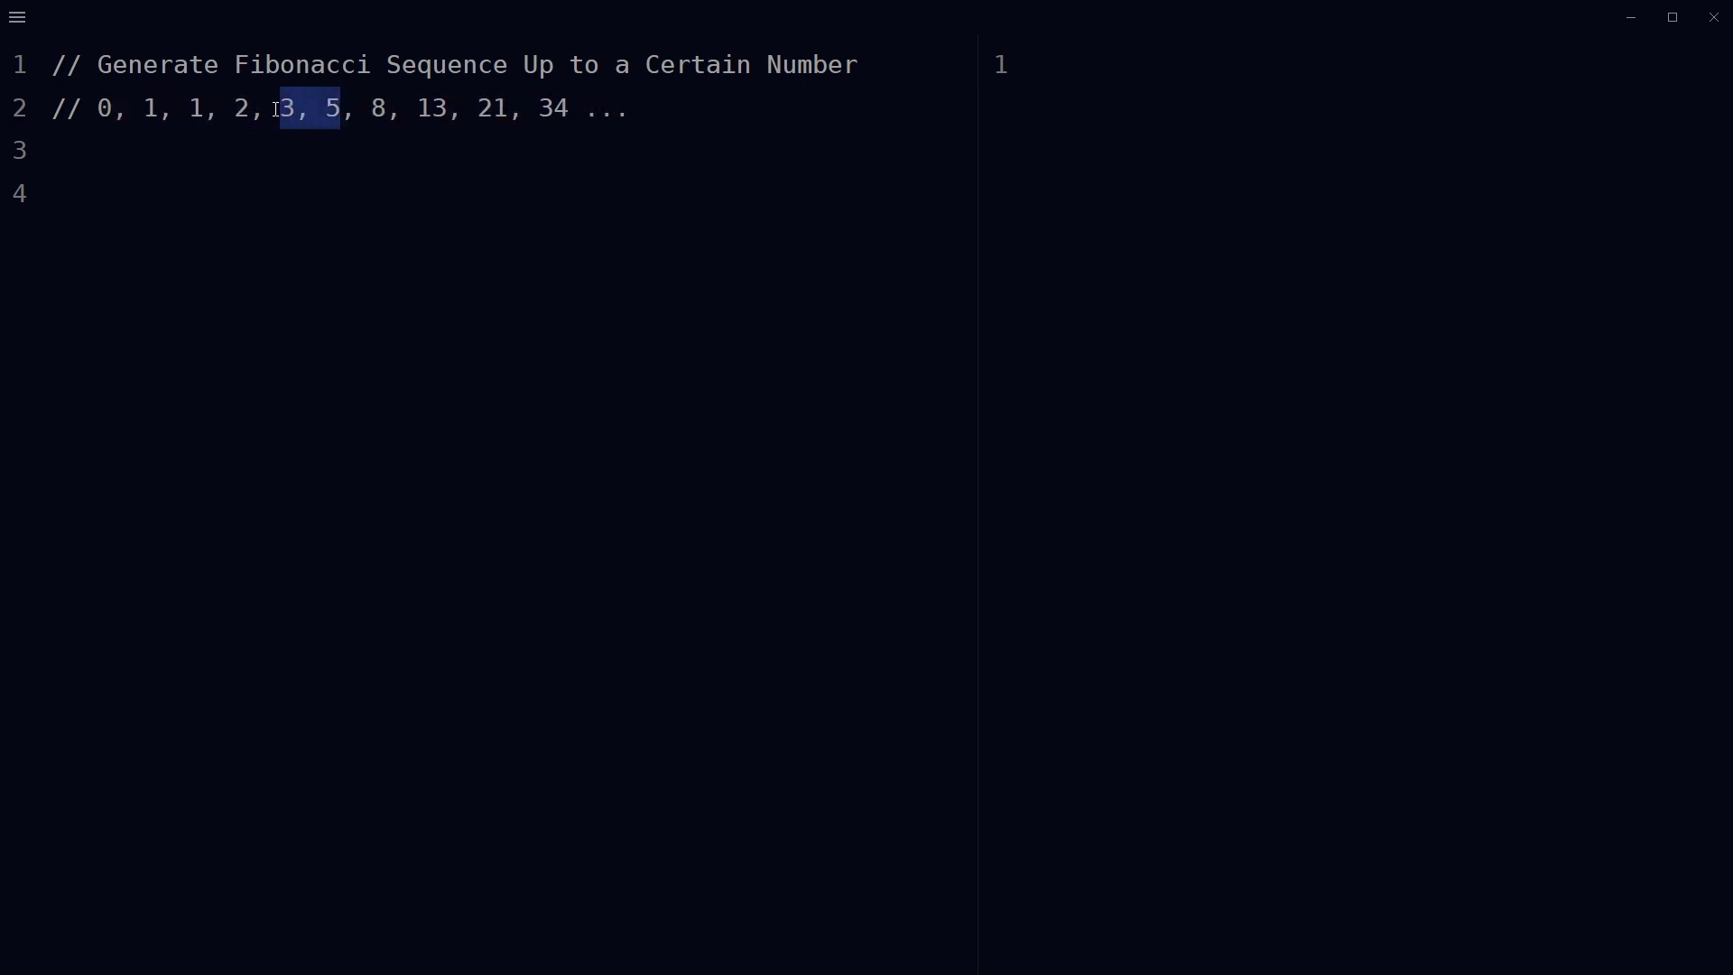
drag(447, 108, 325, 109)
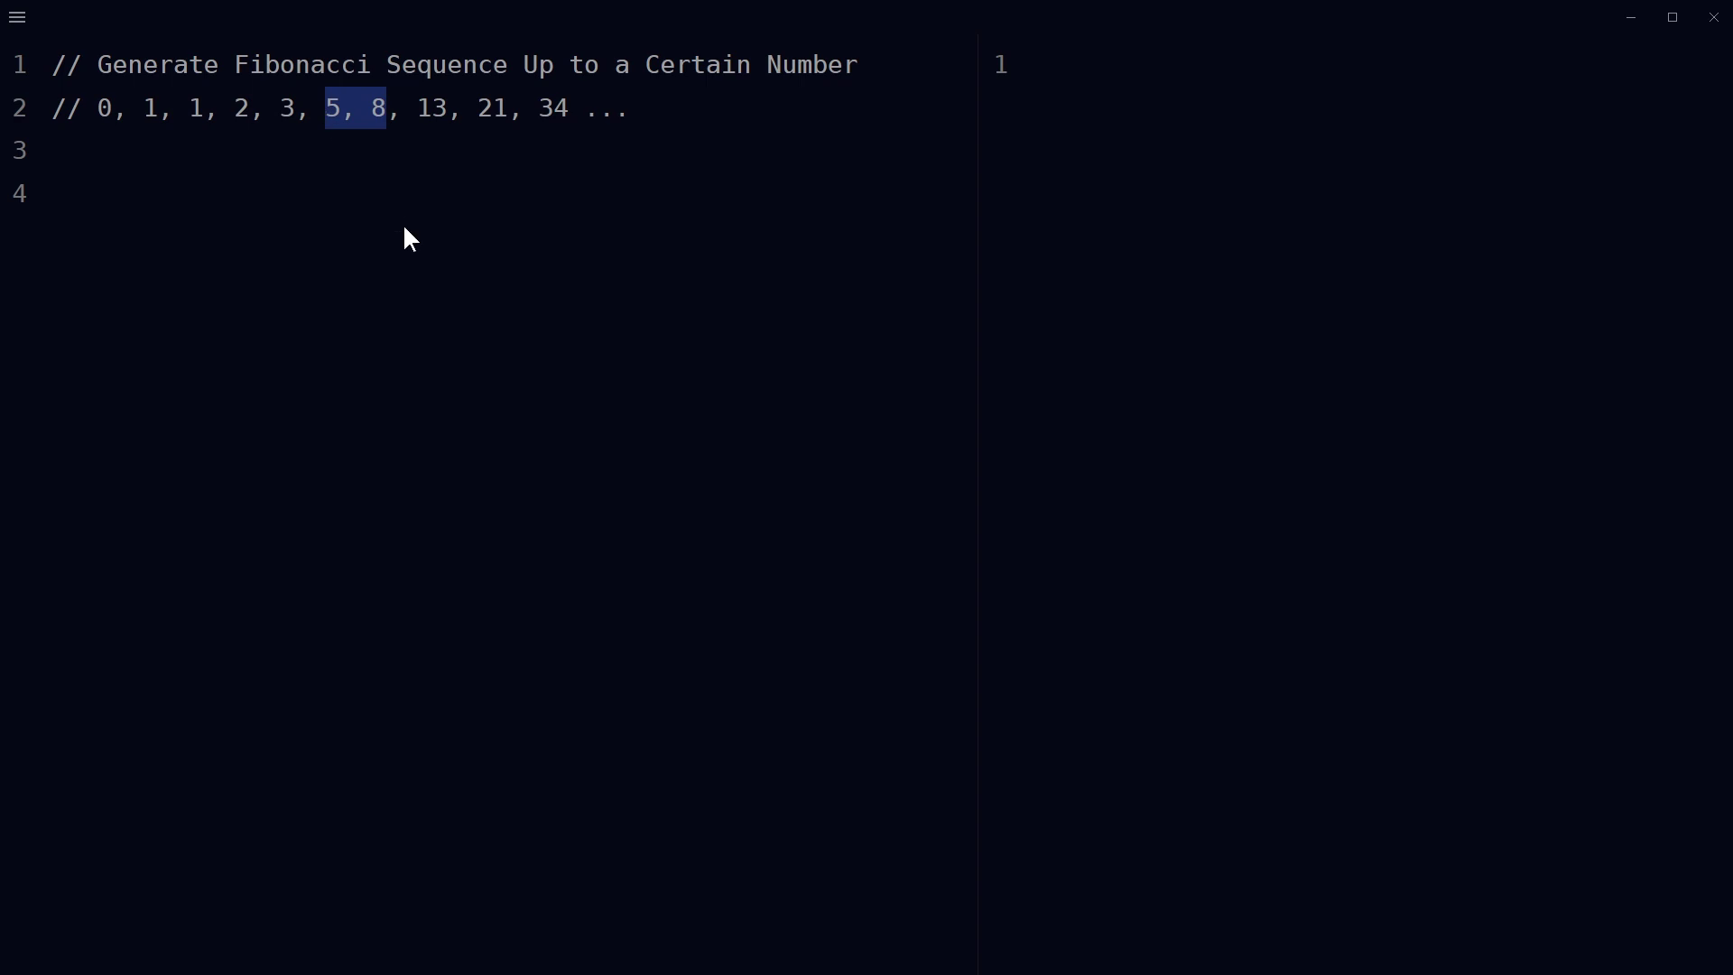
click(667, 193)
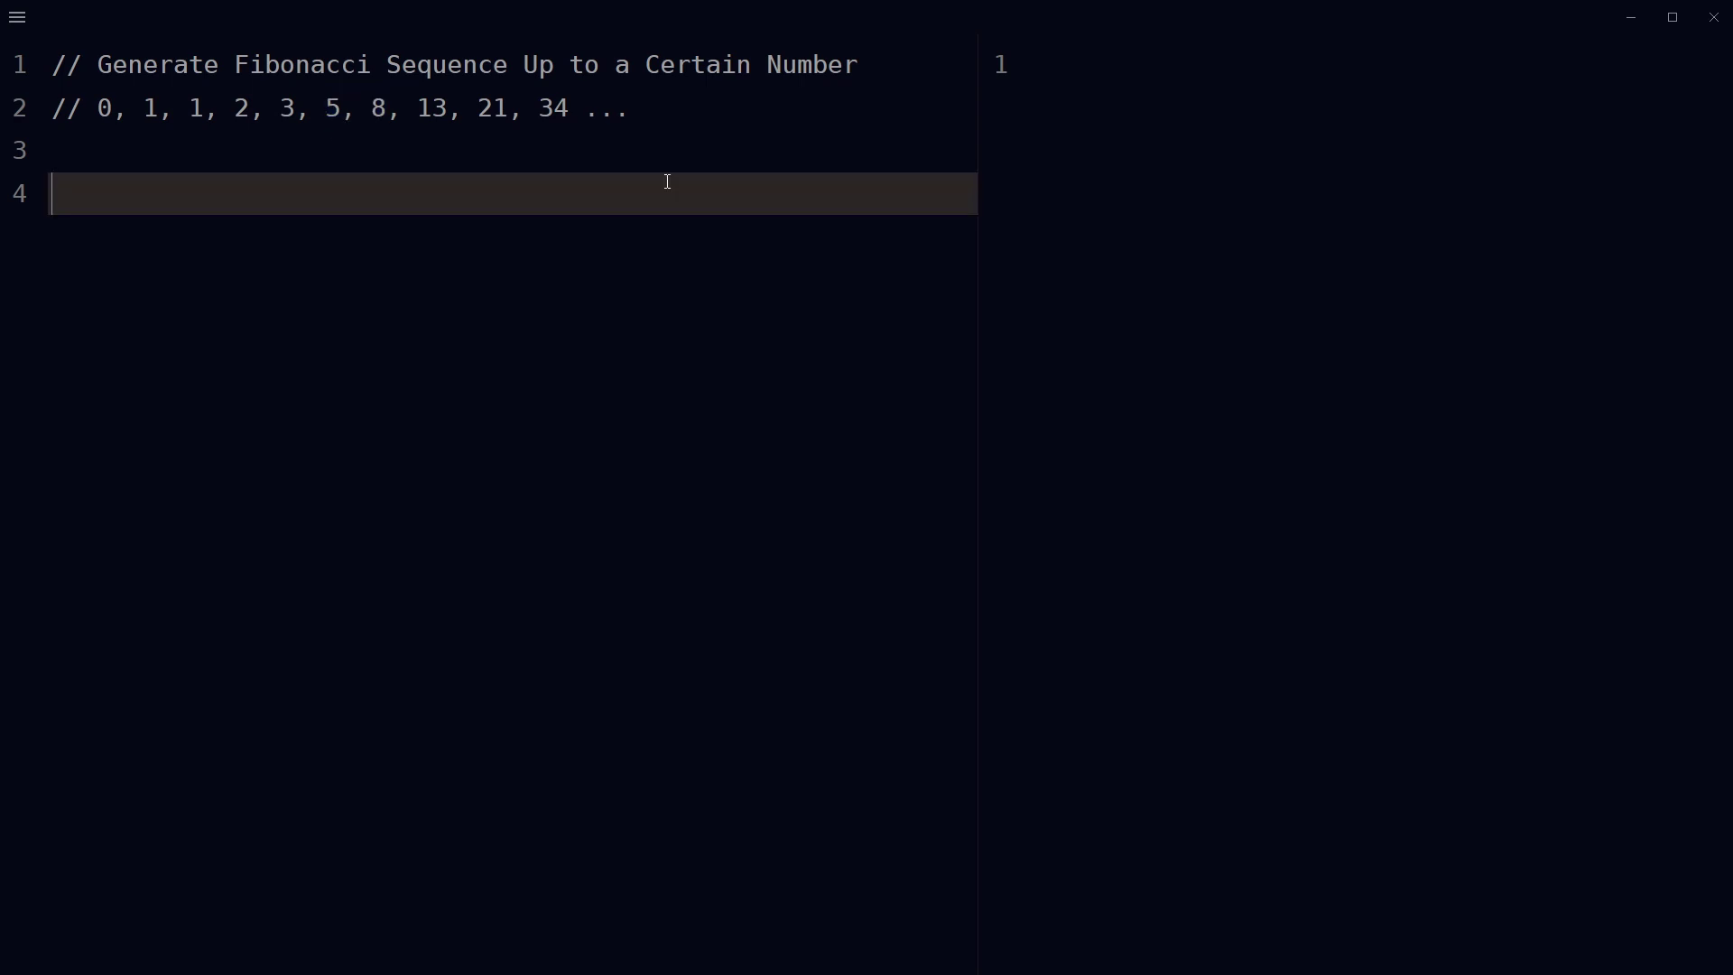
text(function fibonacci(number) {)
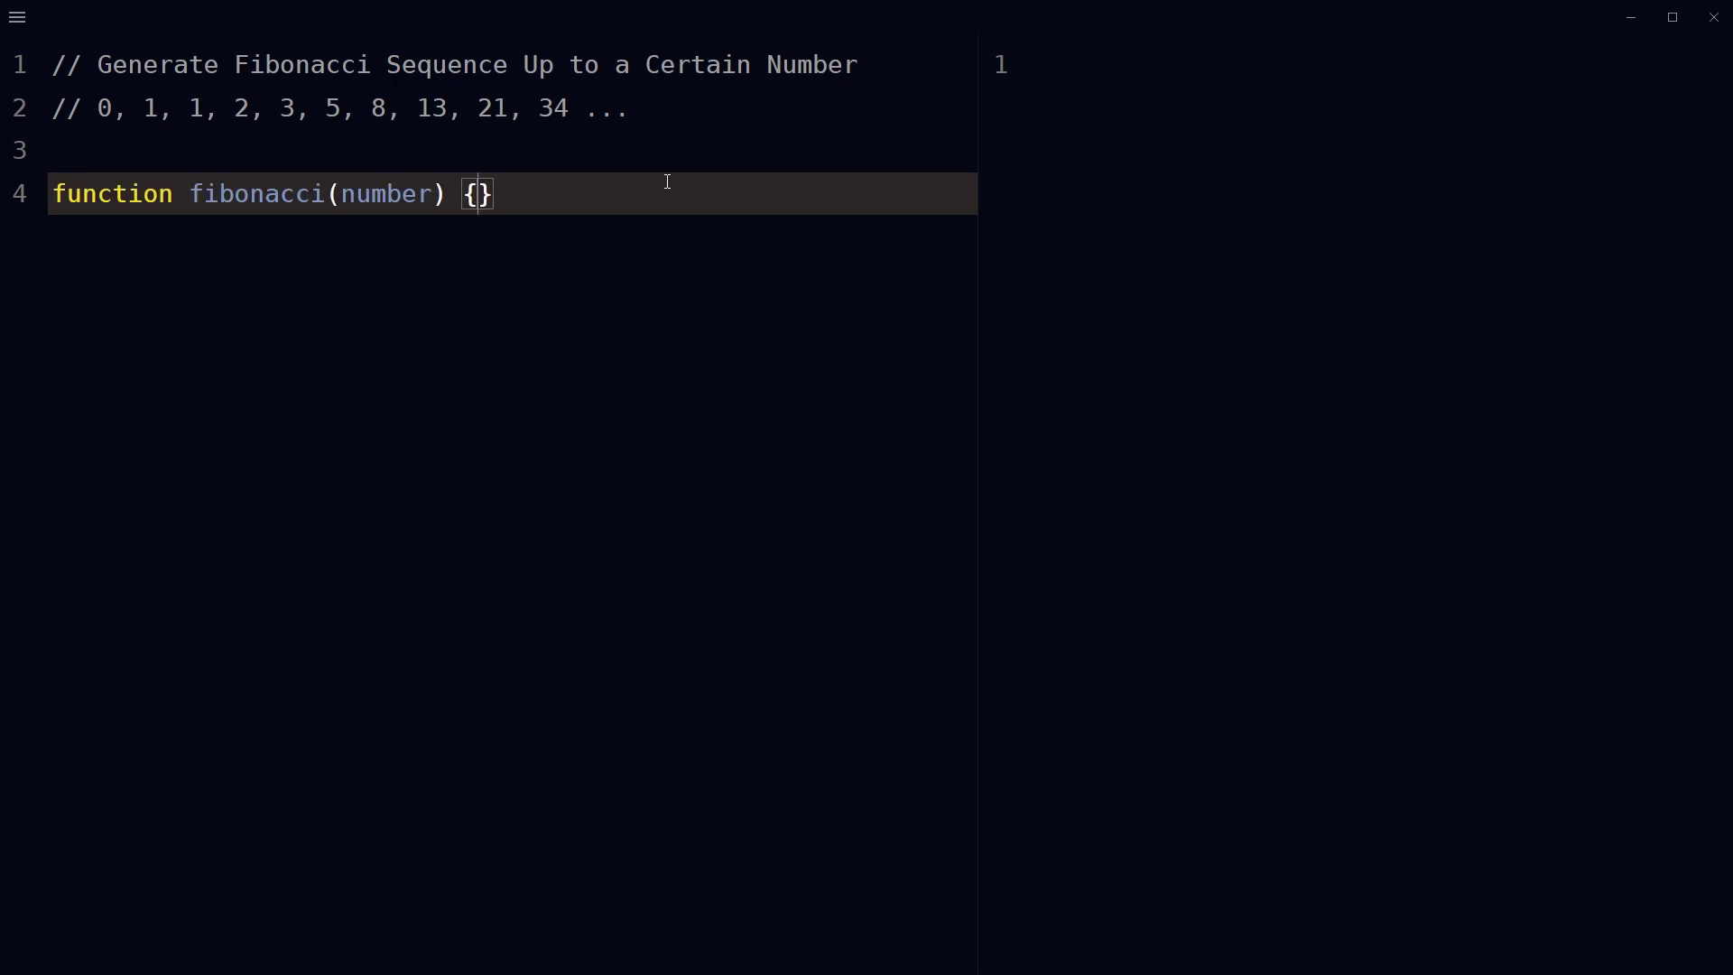
key(Return)
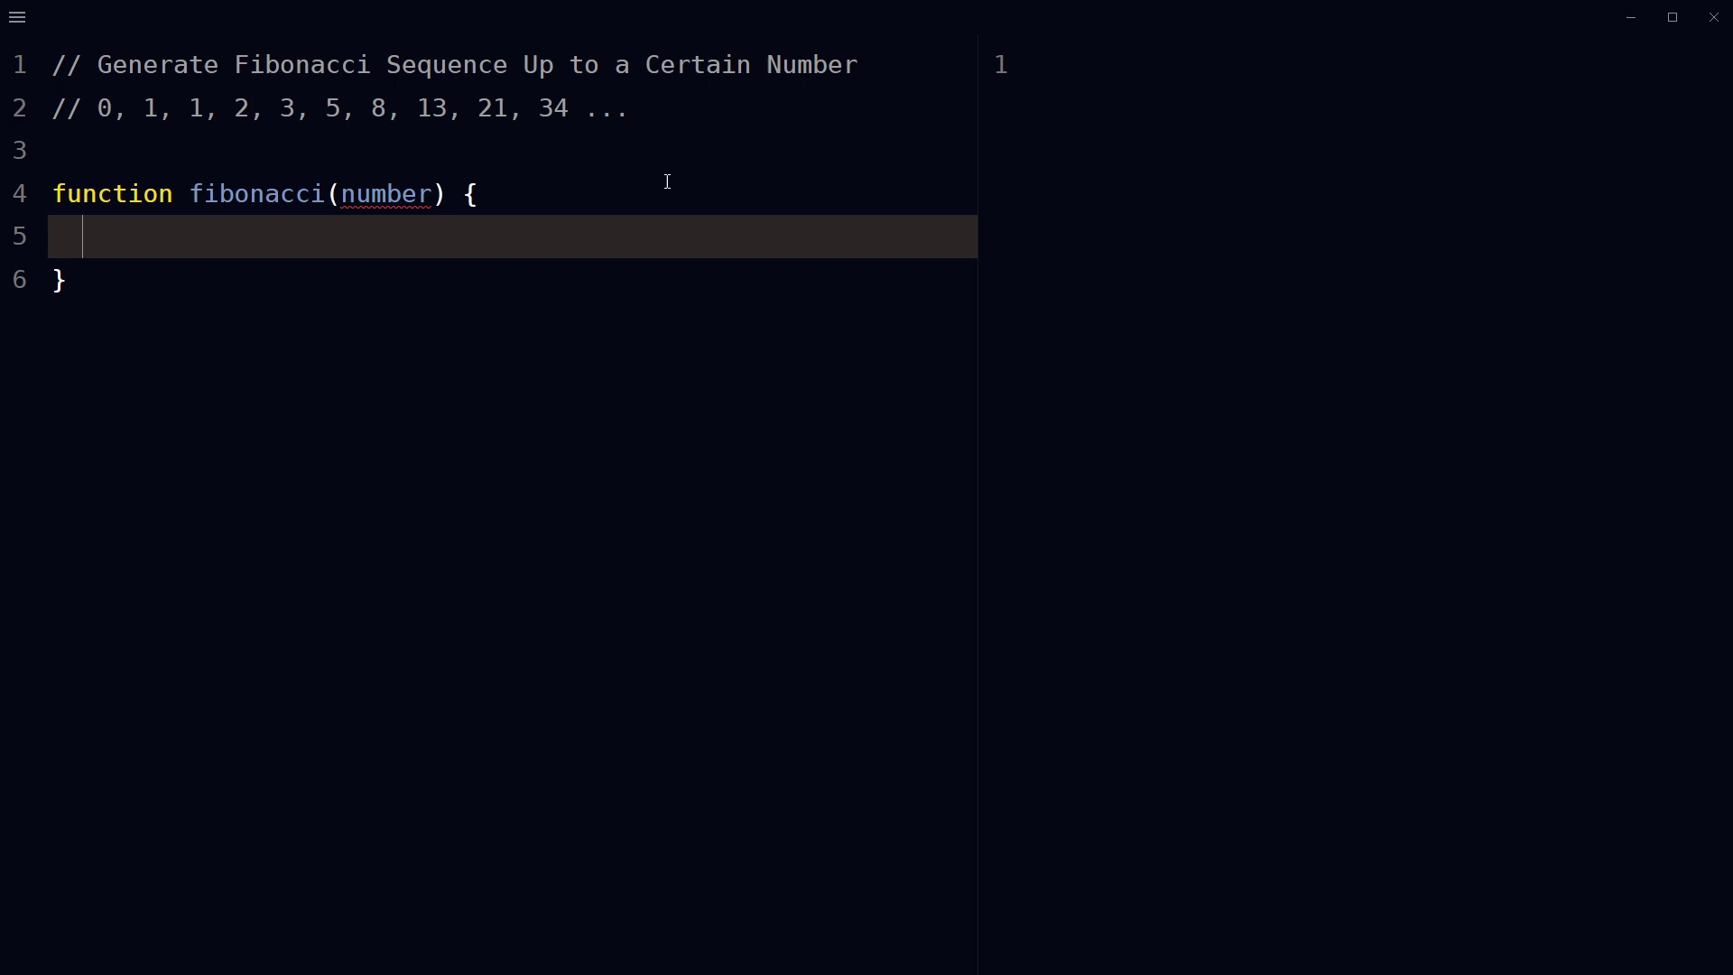
double_click(385, 194)
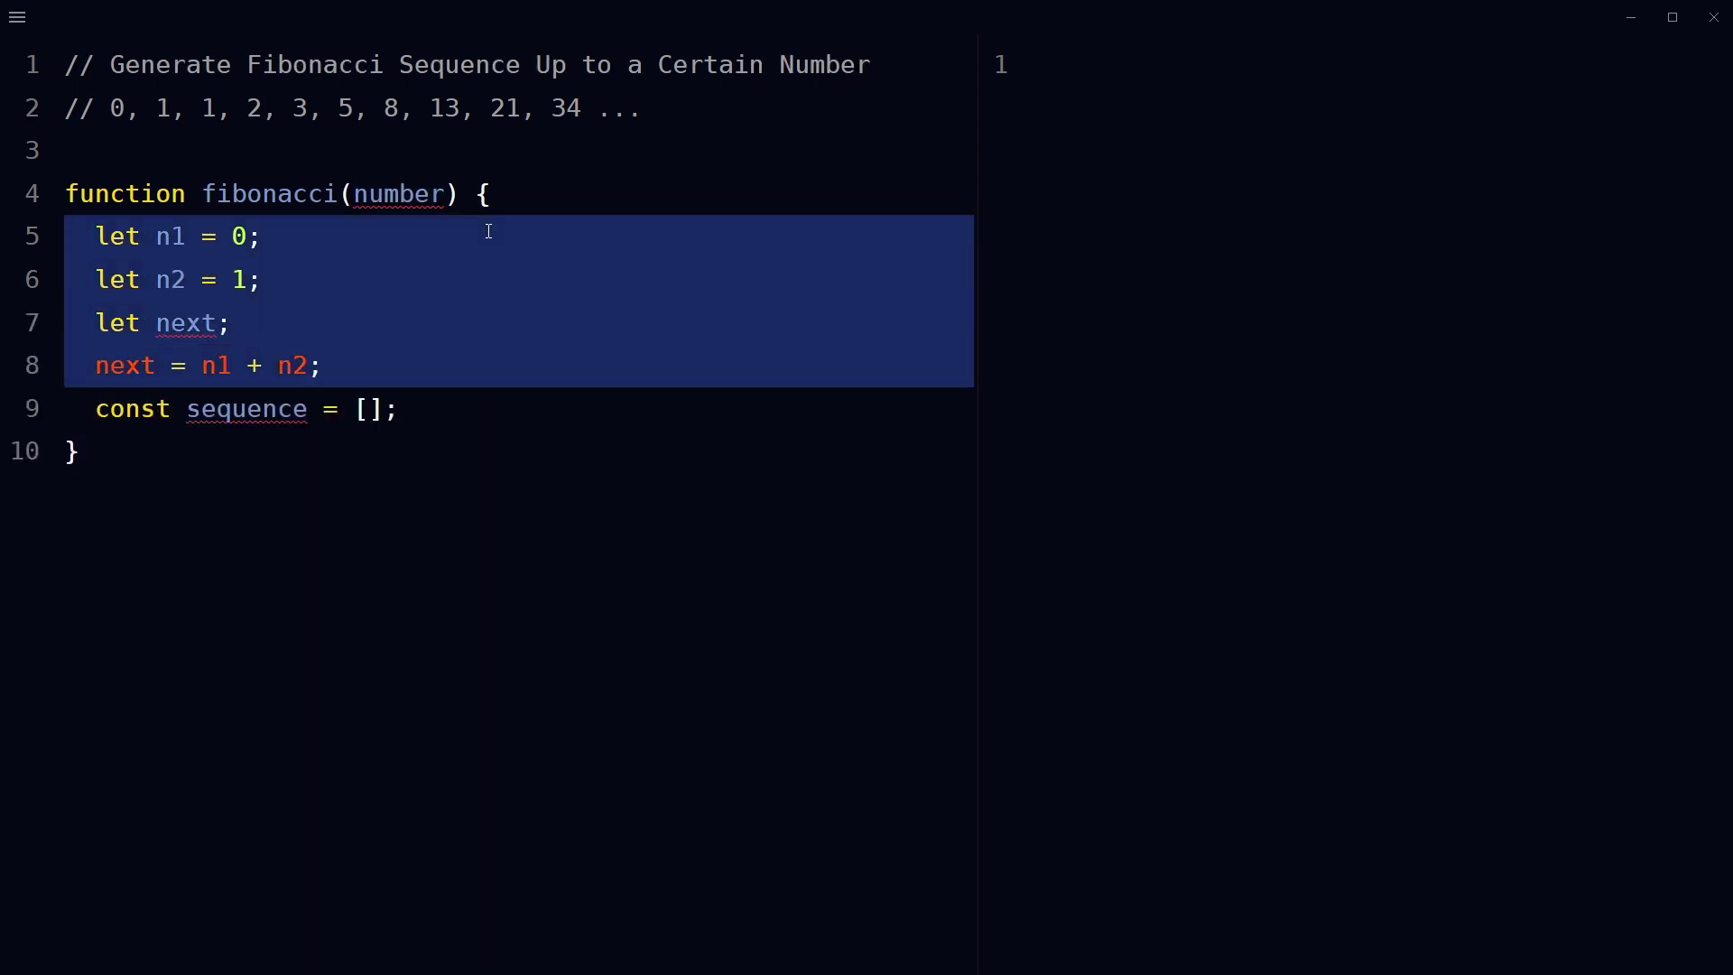
Step: Highlight the n1 = 0, n2 = 1 starting values and the next declaration while explaining
key(Home)
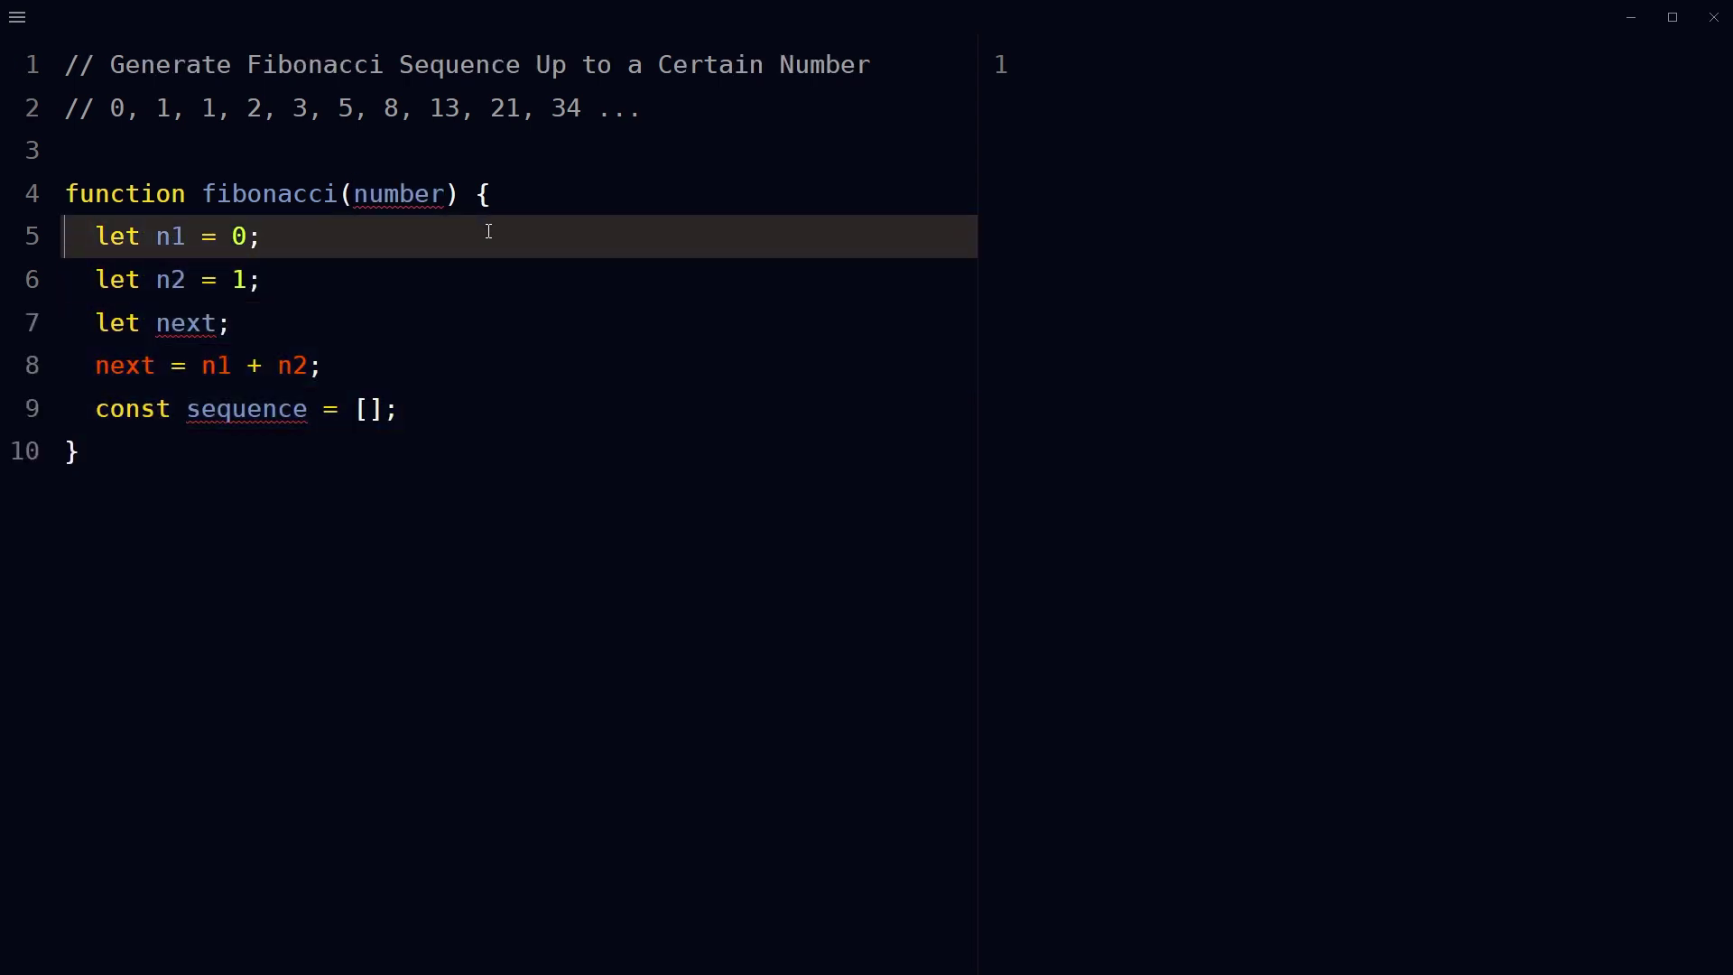
key(shift+Down)
key(shift+End)
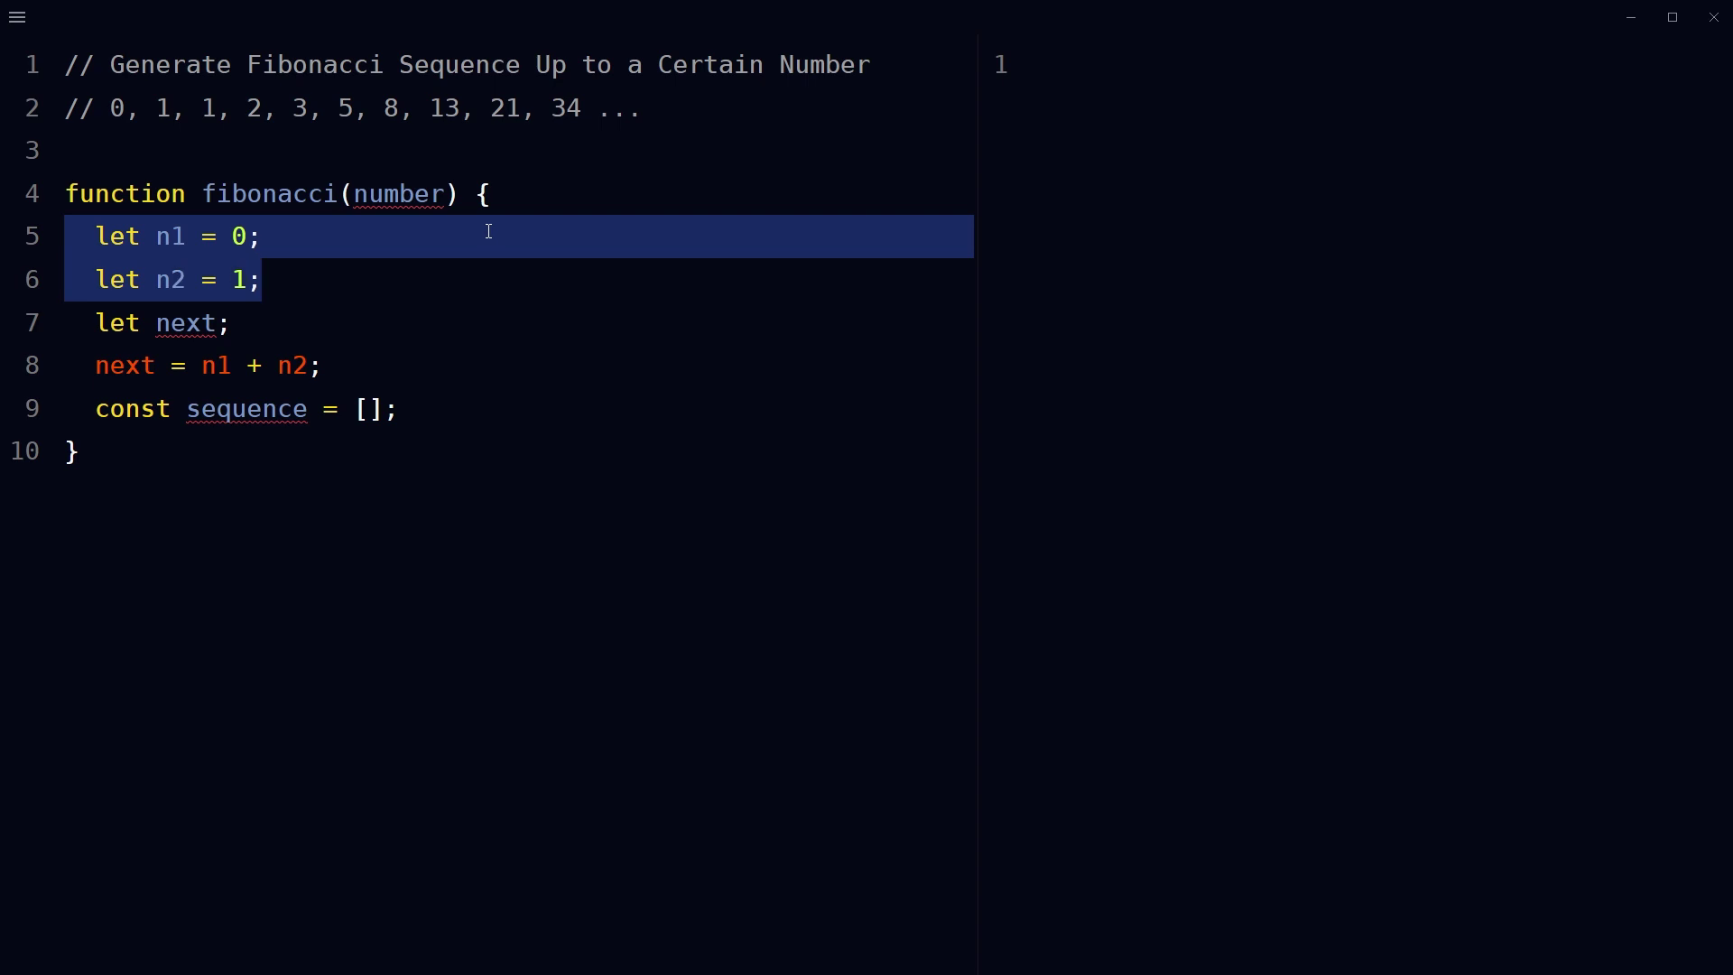
key(Down)
key(Down)
key(shift+Home)
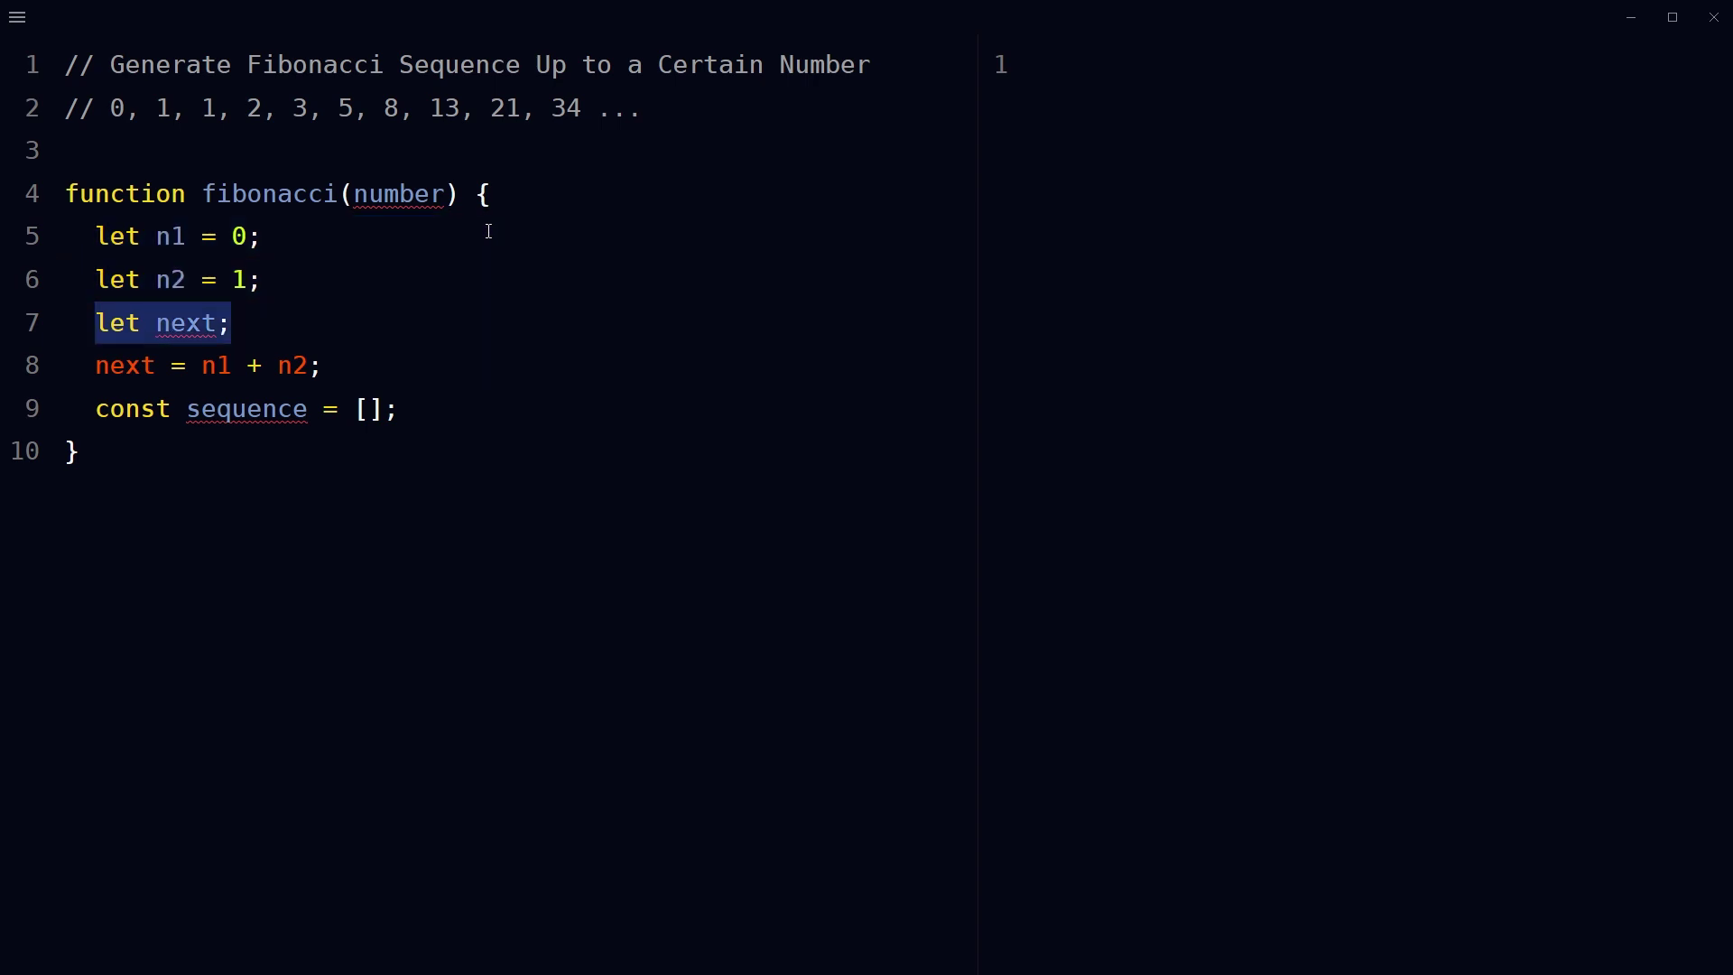
key(Down)
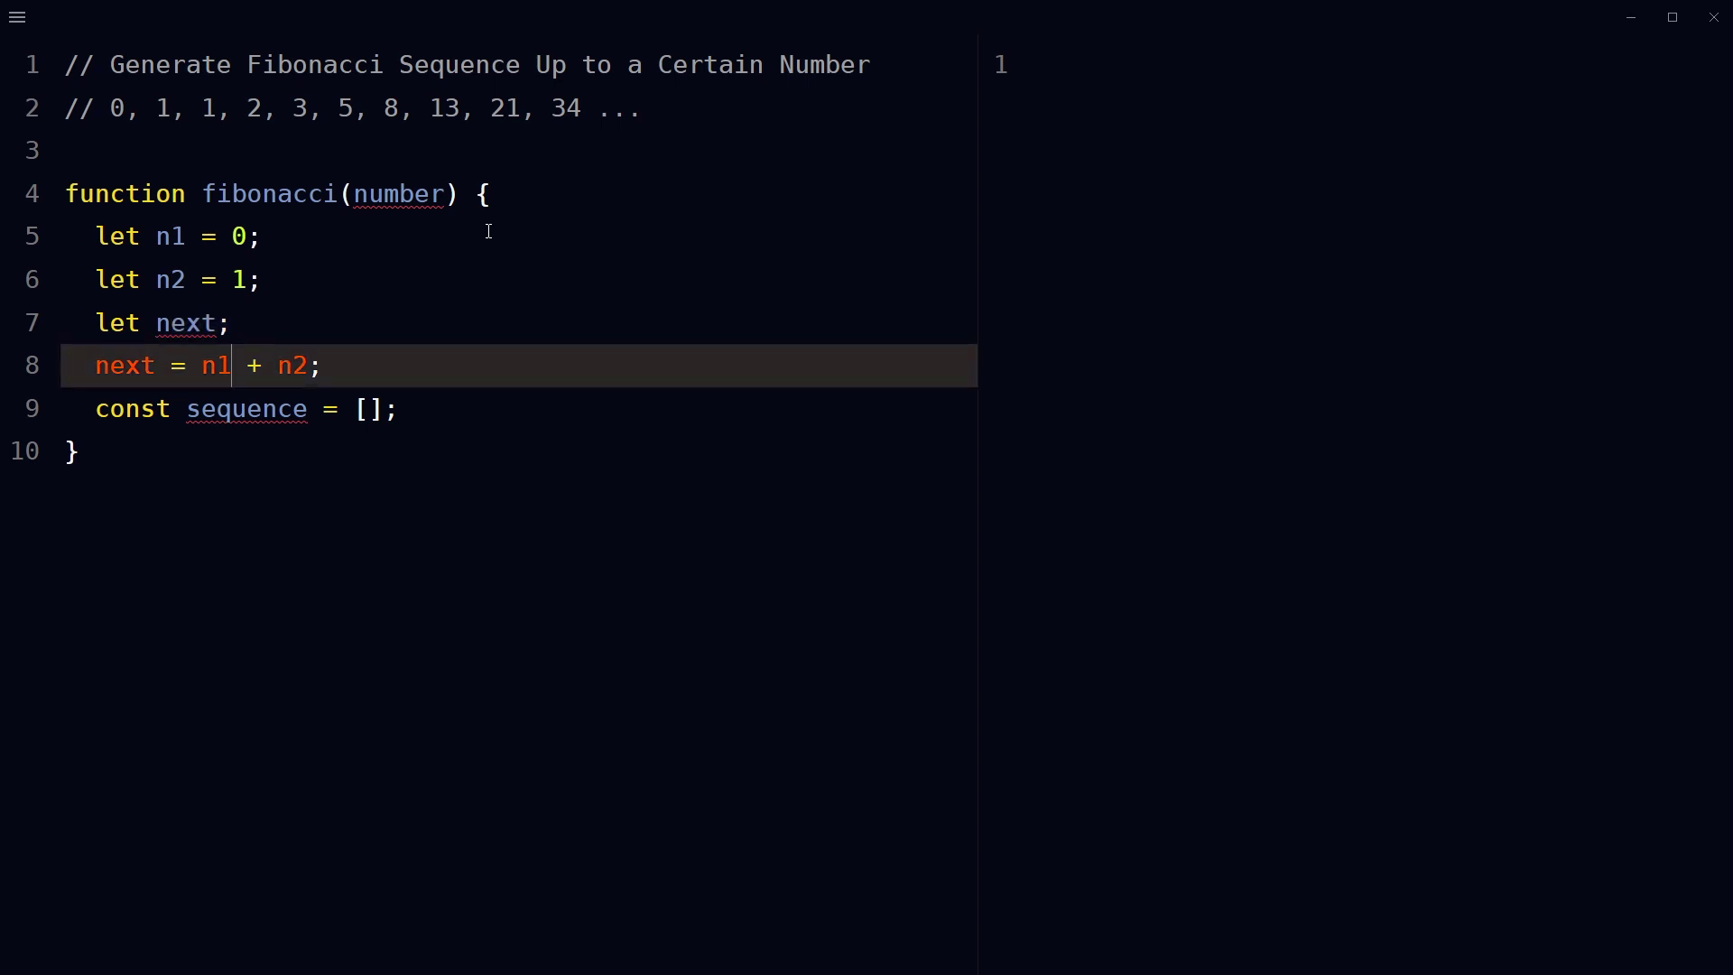
Step: Highlight the n1 + n2 sum and empty sequence array, then start the while (next <= number) line
key(Left)
key(Left)
key(shift+End)
key(shift+Left)
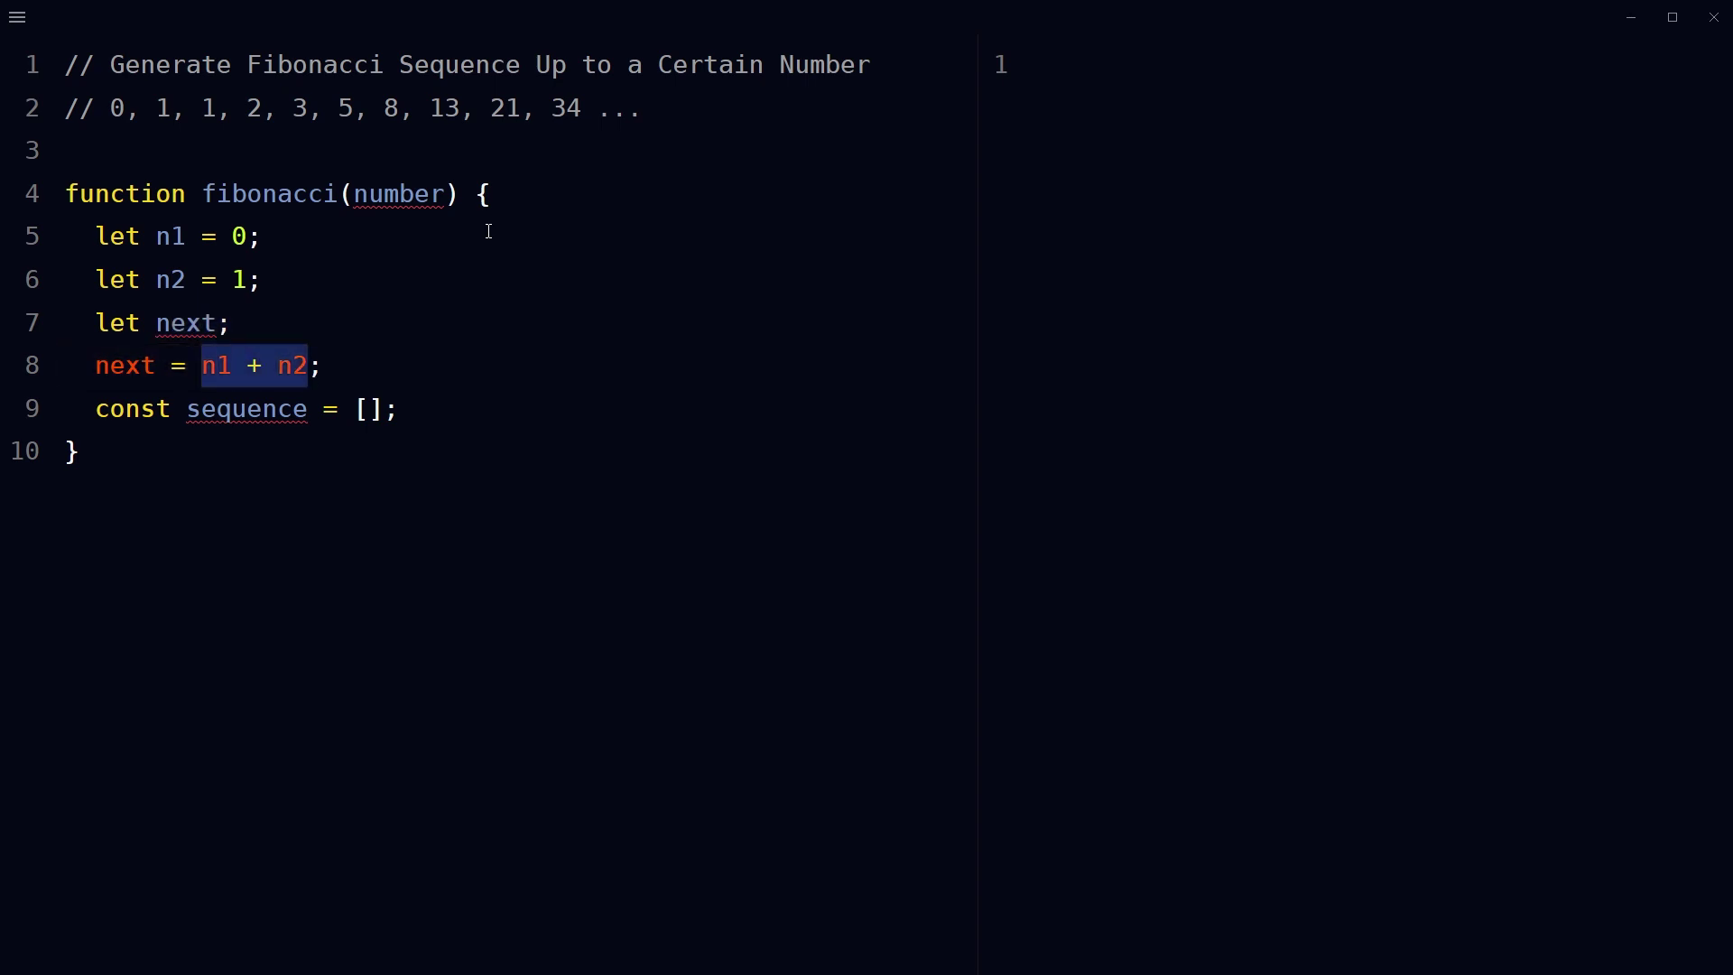
key(Down)
key(End)
key(shift+Home)
key(End)
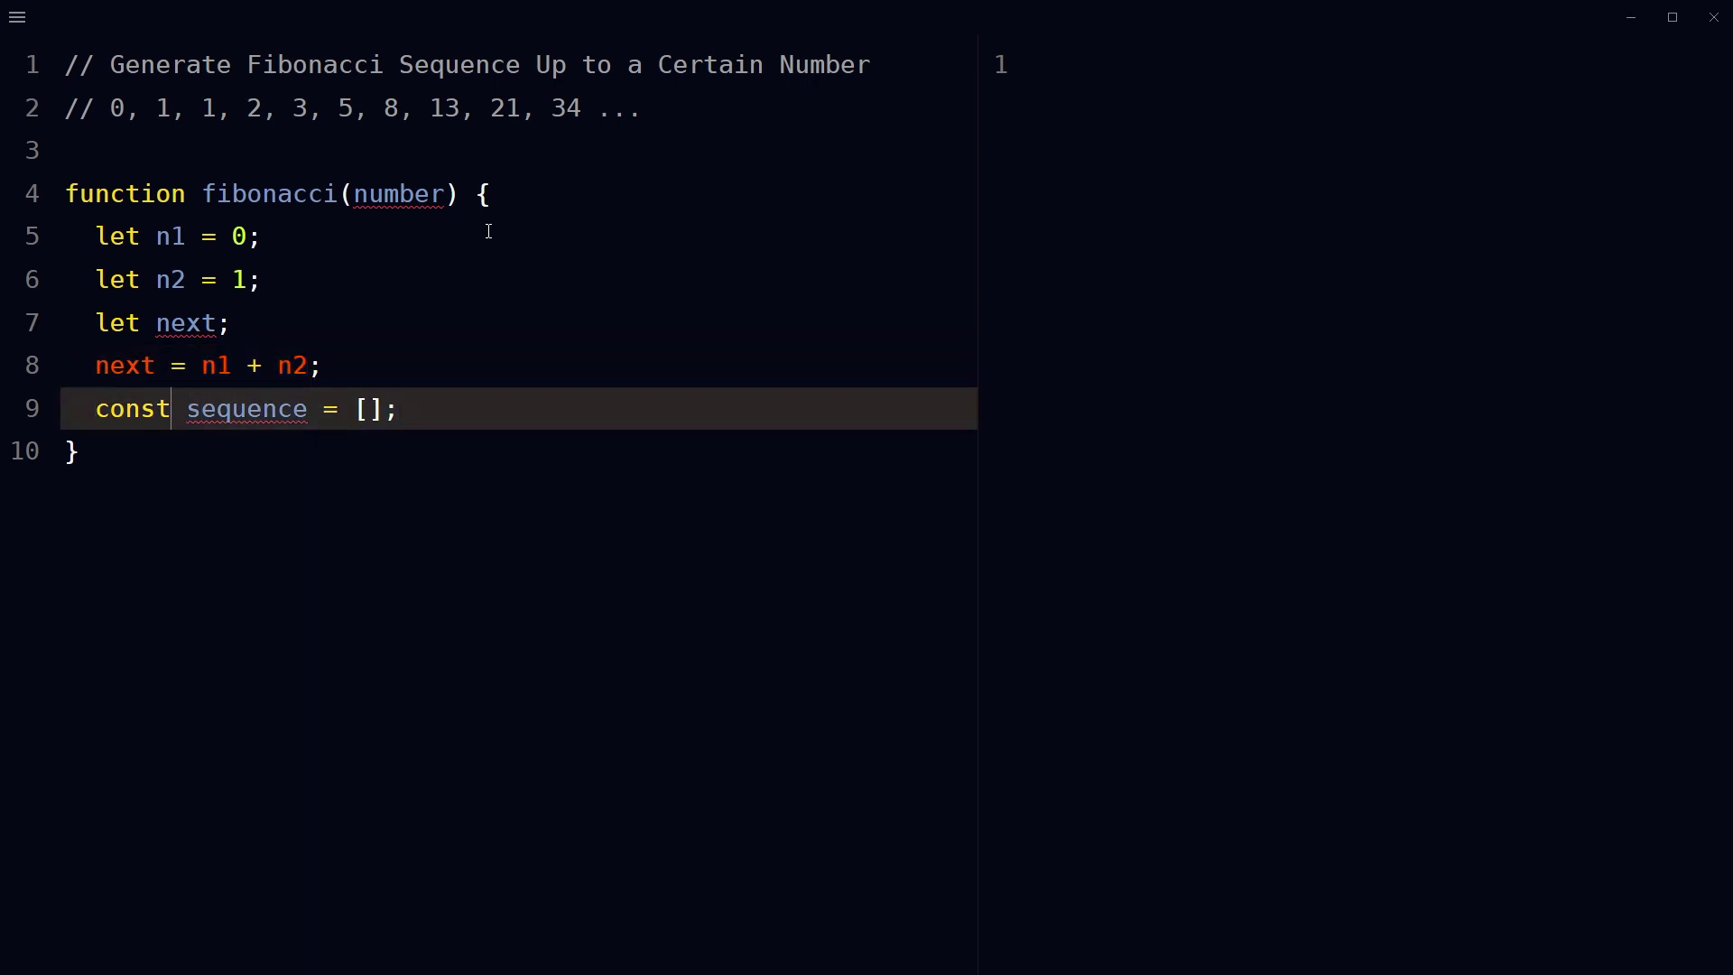
key(Return)
text(while (next <= number) {)
key(Return)
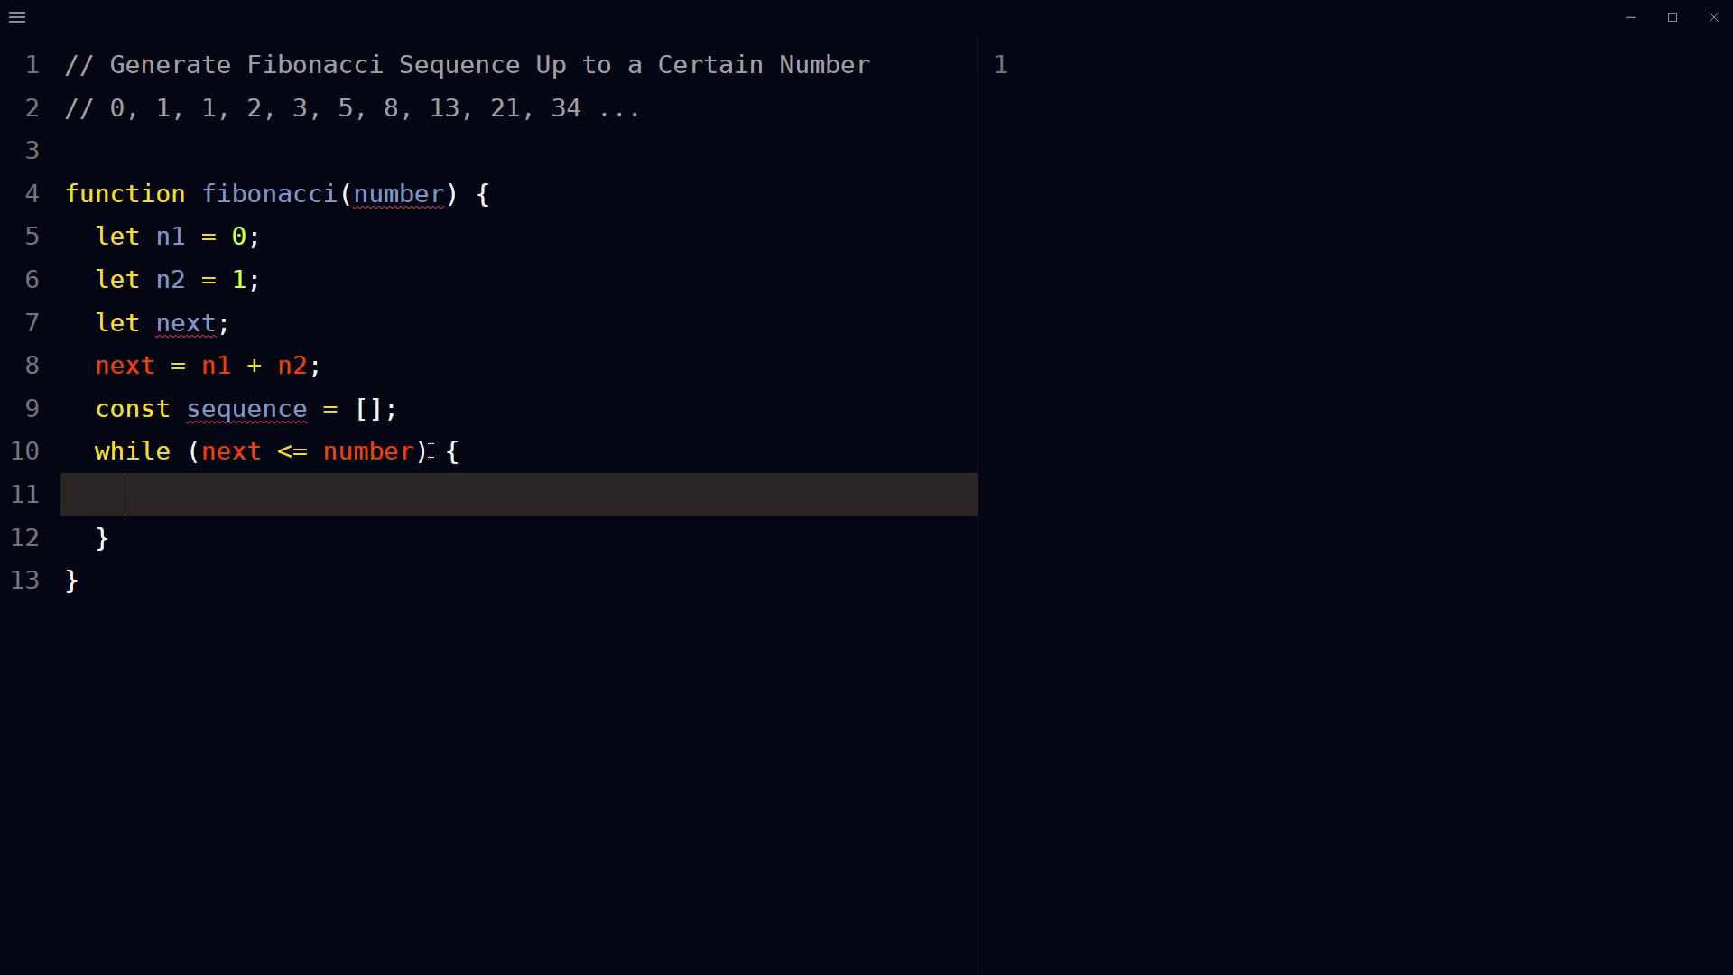
drag(202, 452, 413, 451)
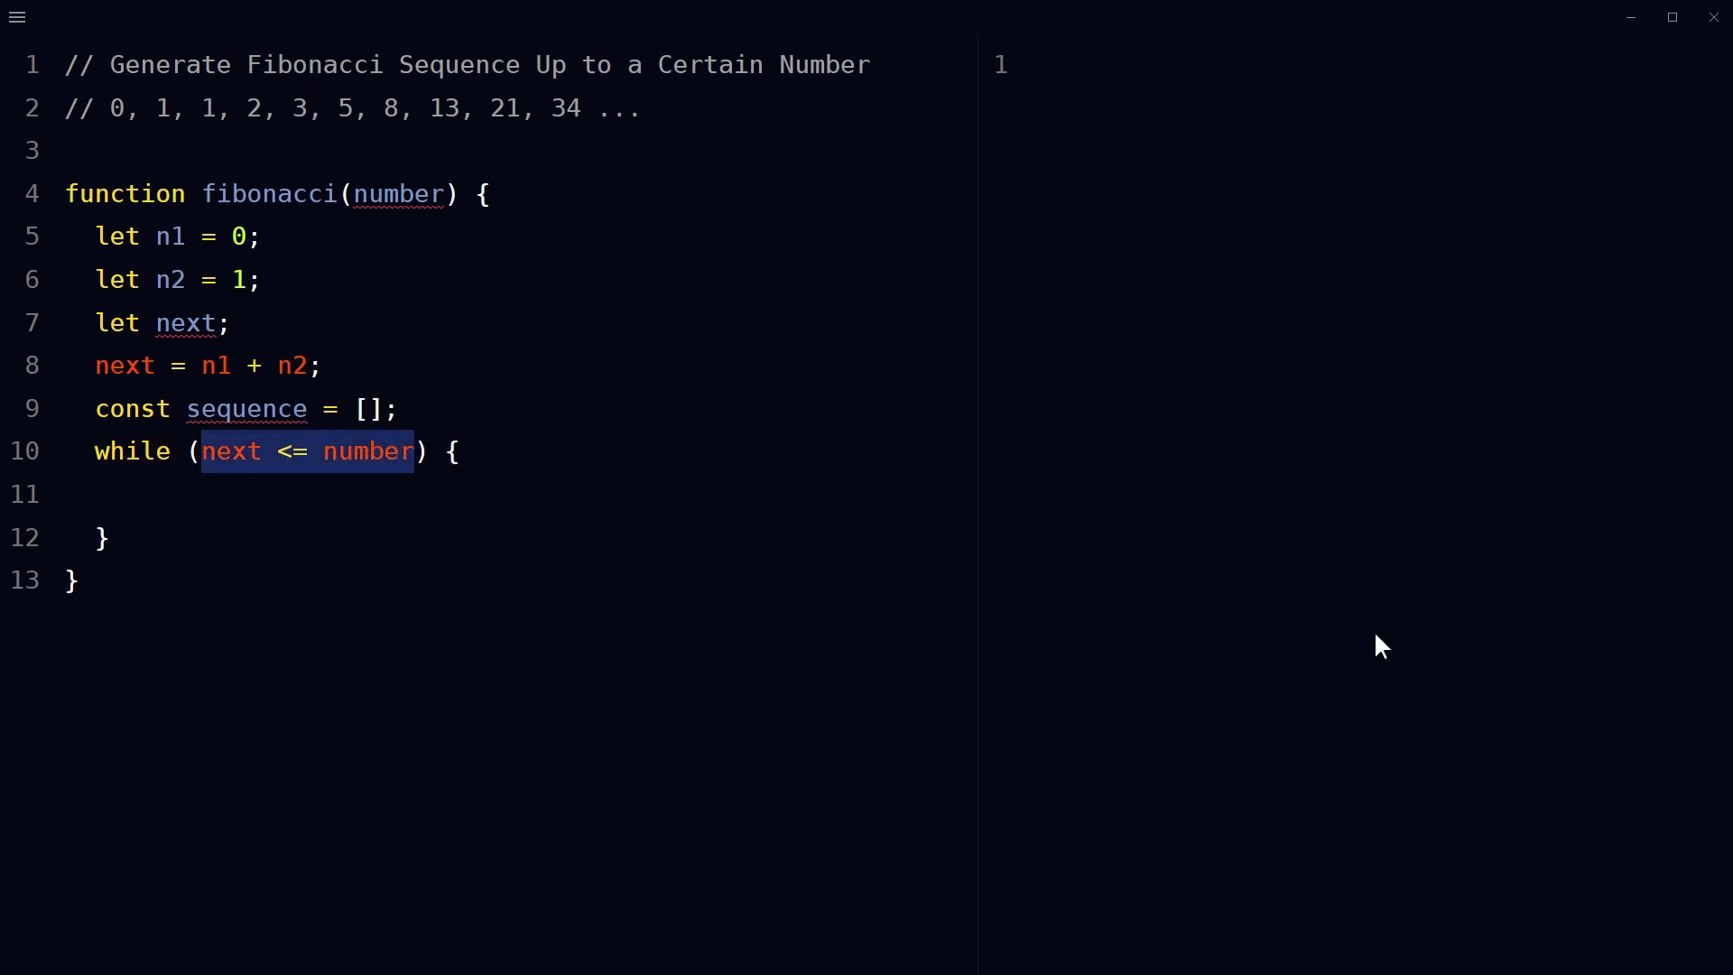
click(406, 193)
double_click(407, 194)
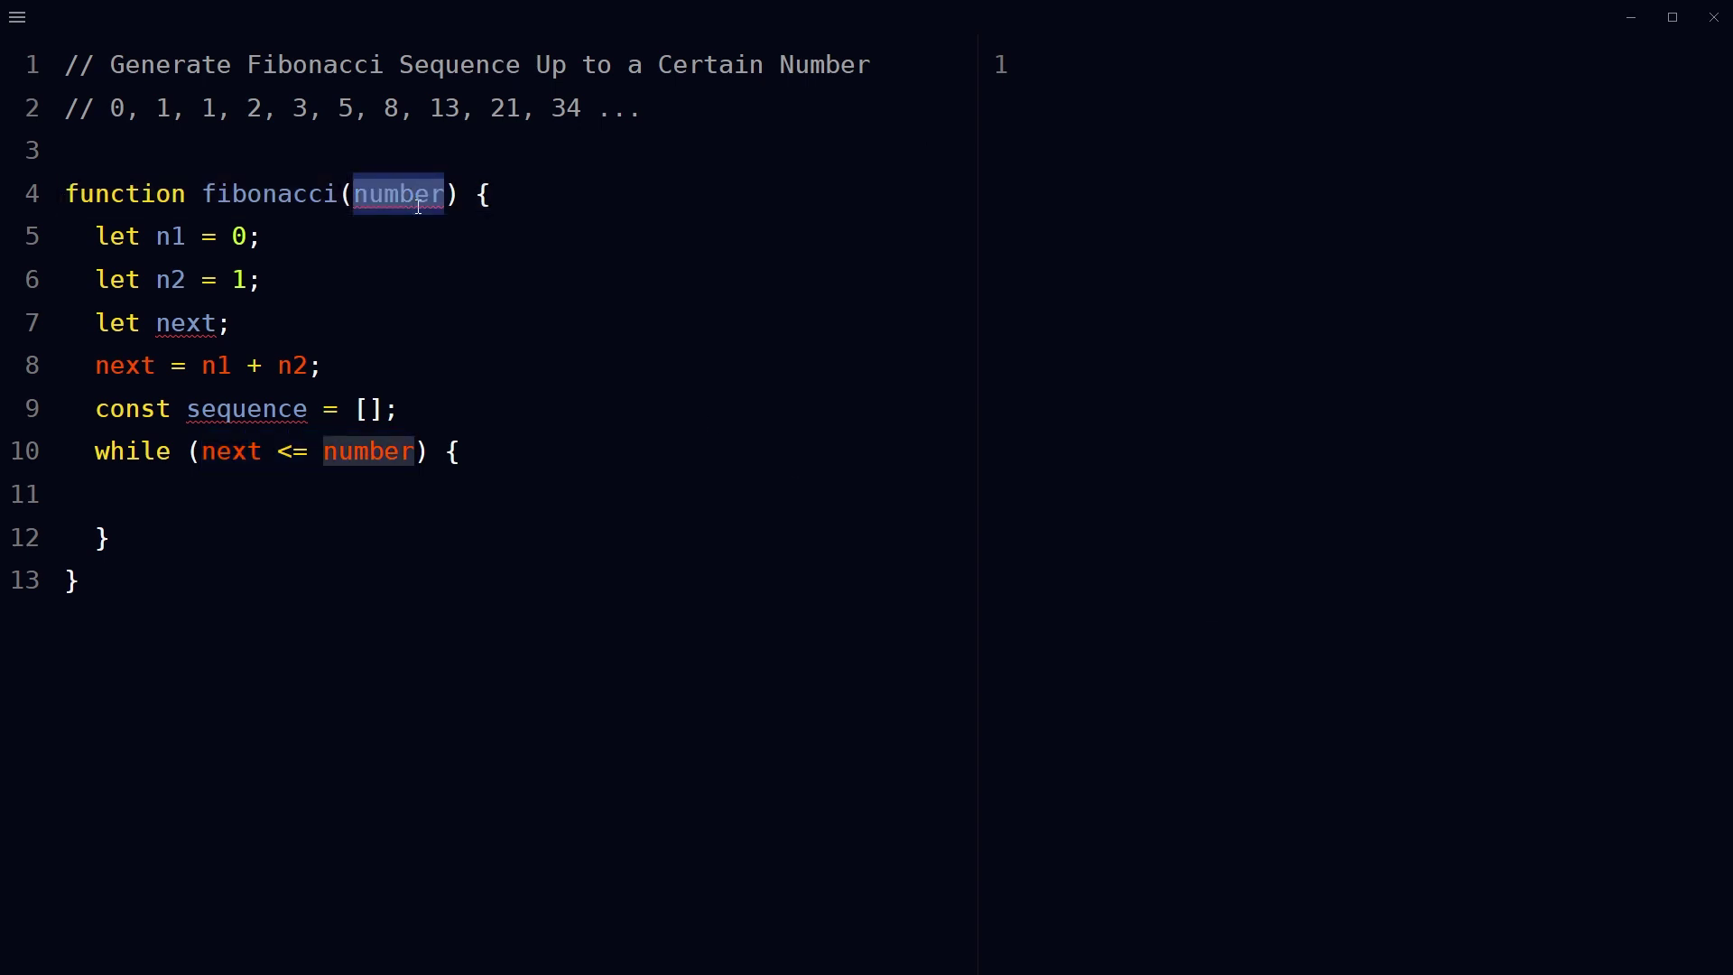
Step: Paste the four loop-body statements into the while loop and indent them
click(626, 493)
text(sequence.push(next); n1 = n2; n2 = next; next = n1 + n2;)
key(shift+Up)
key(shift+Up)
key(shift+Up)
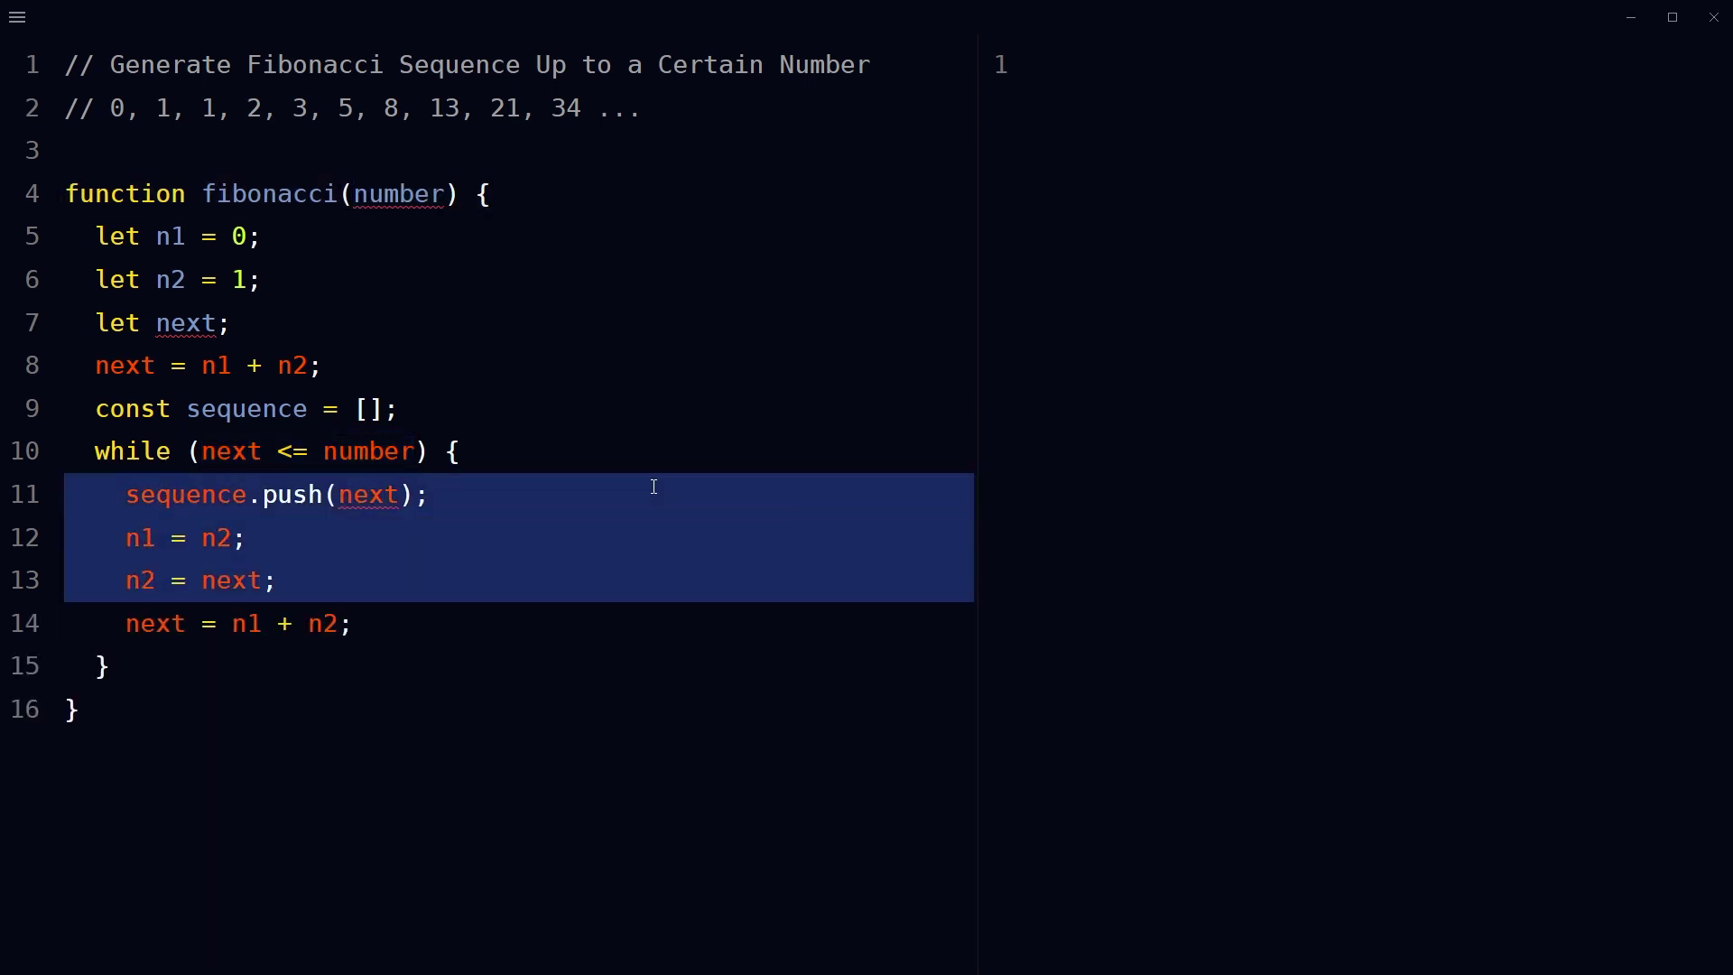
key(shift+Down)
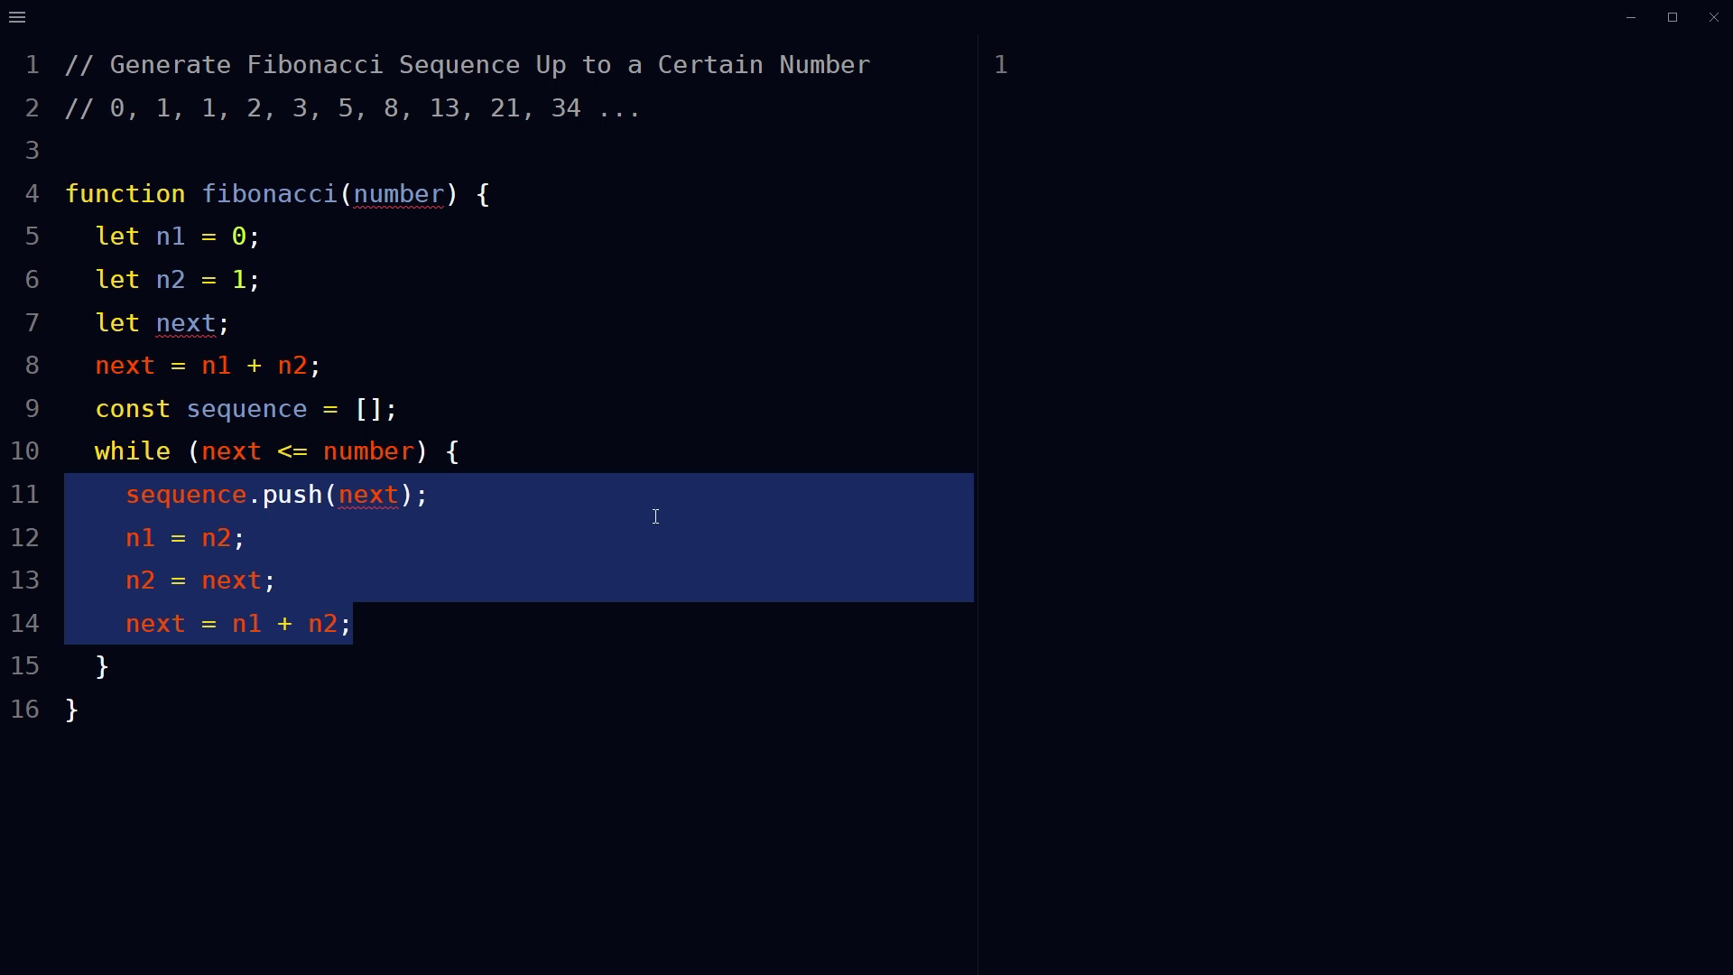
Step: Highlight sequence, next, the push line, n1 = n2 and n2 = next while explaining
click(248, 538)
double_click(146, 495)
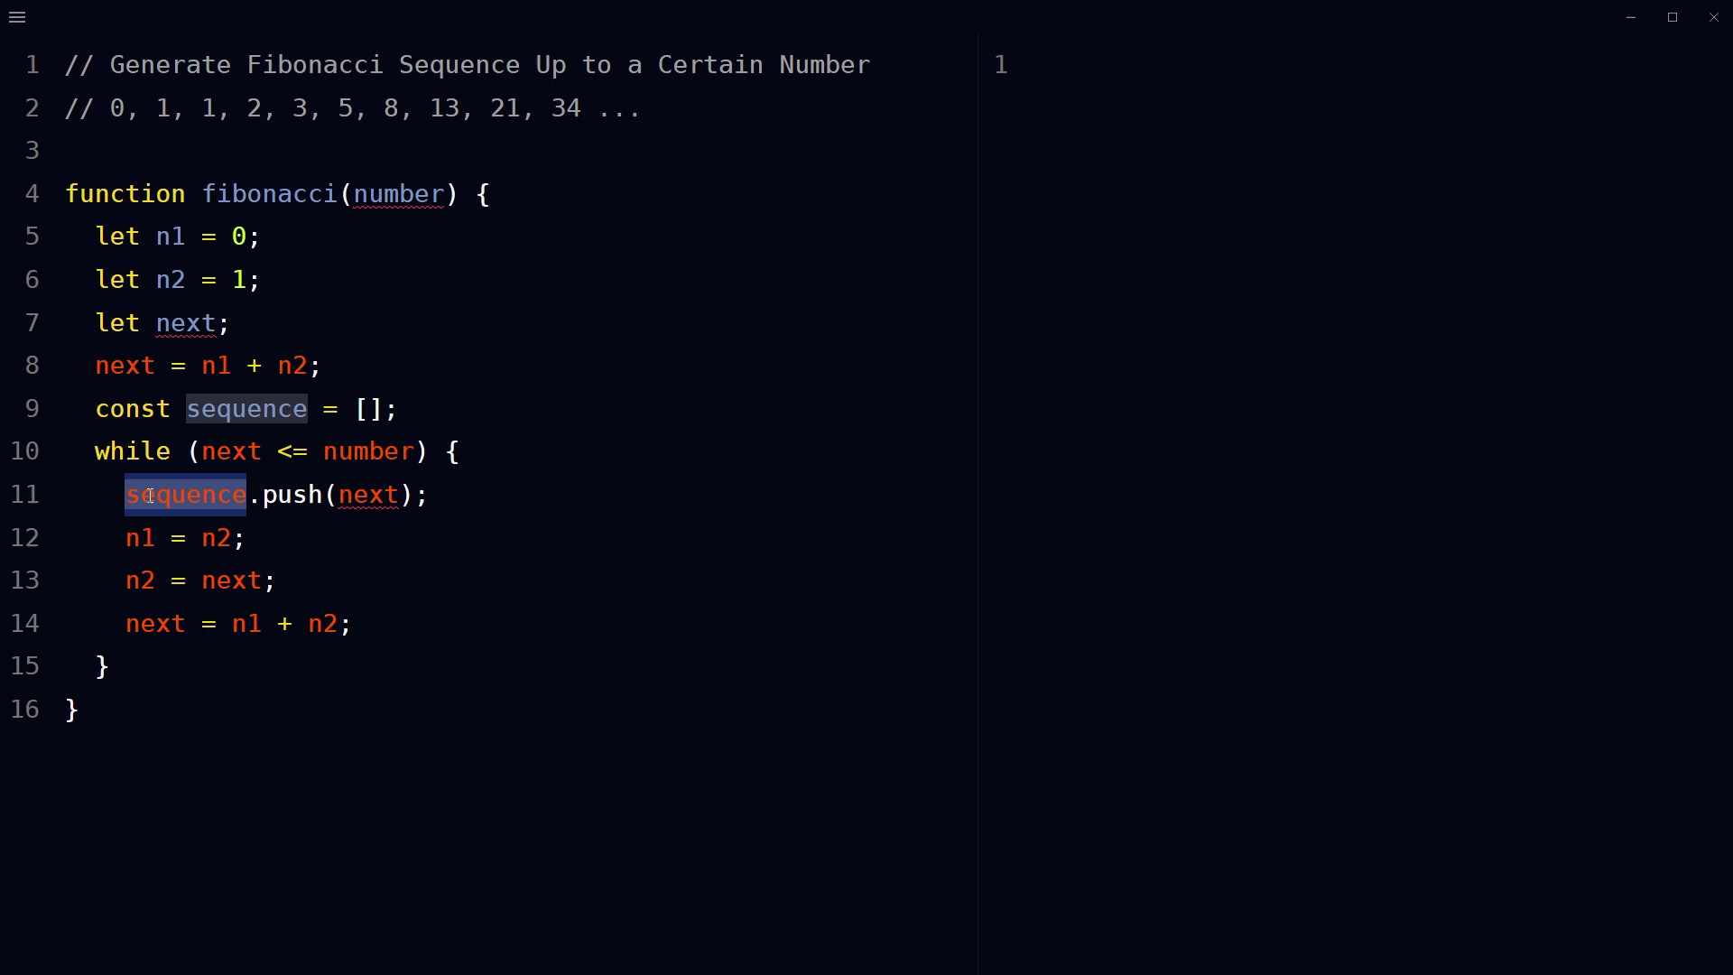
double_click(369, 495)
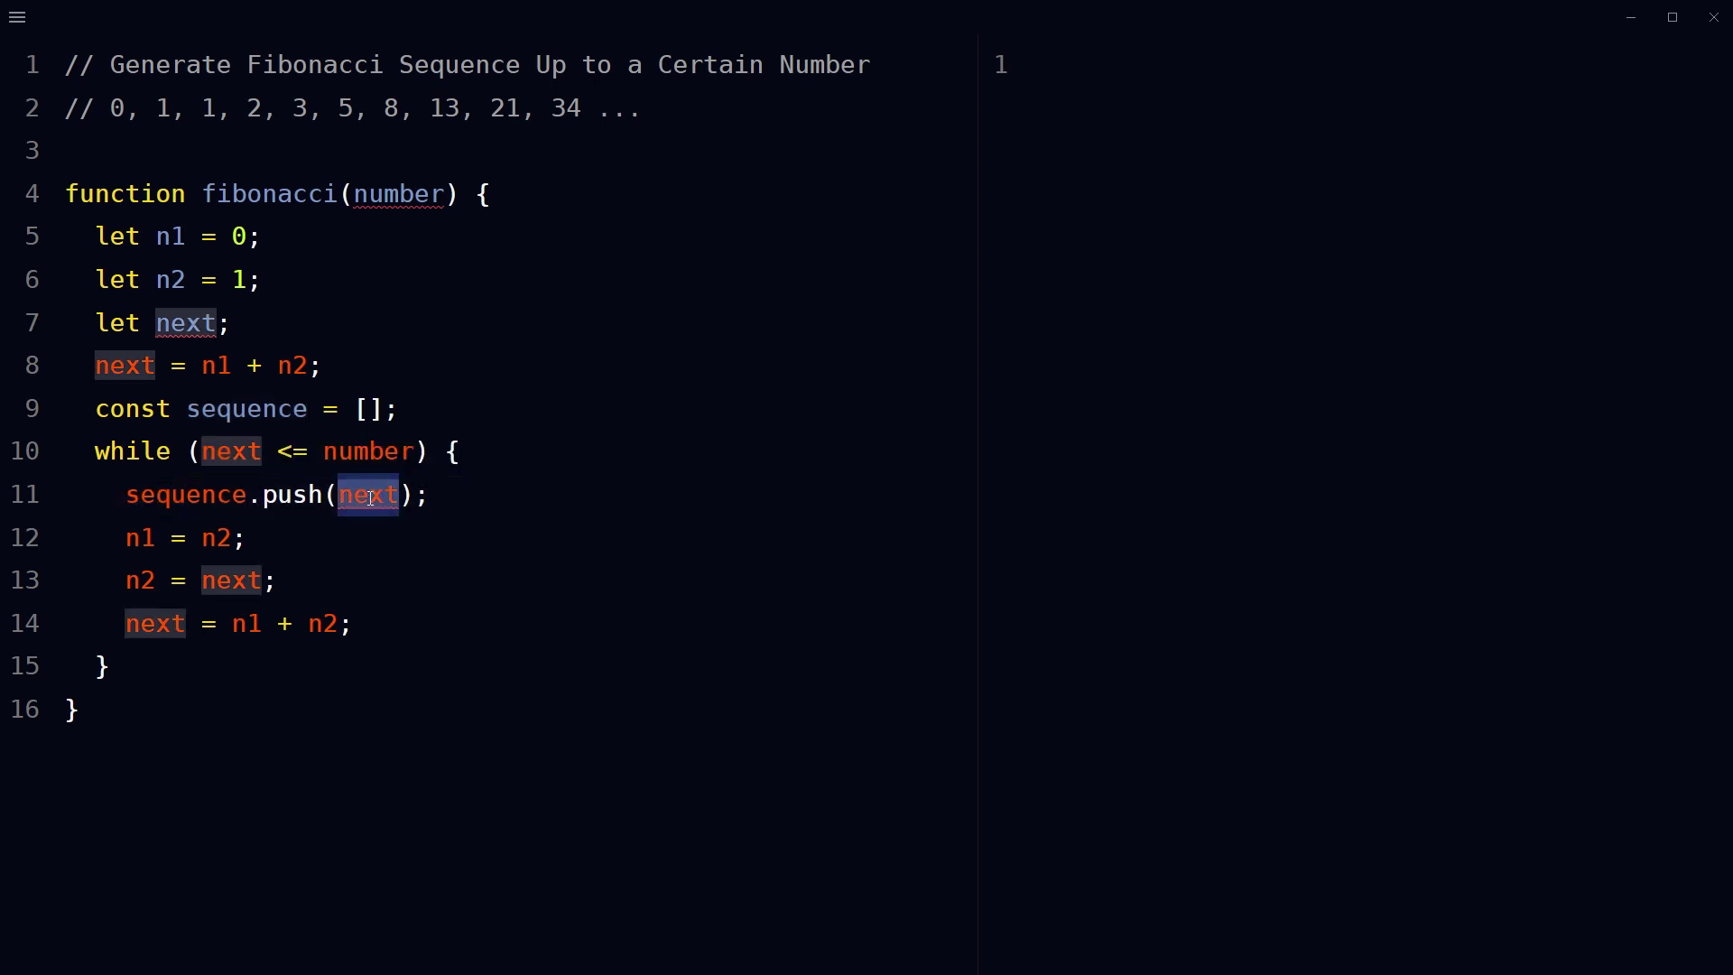
drag(119, 496, 428, 496)
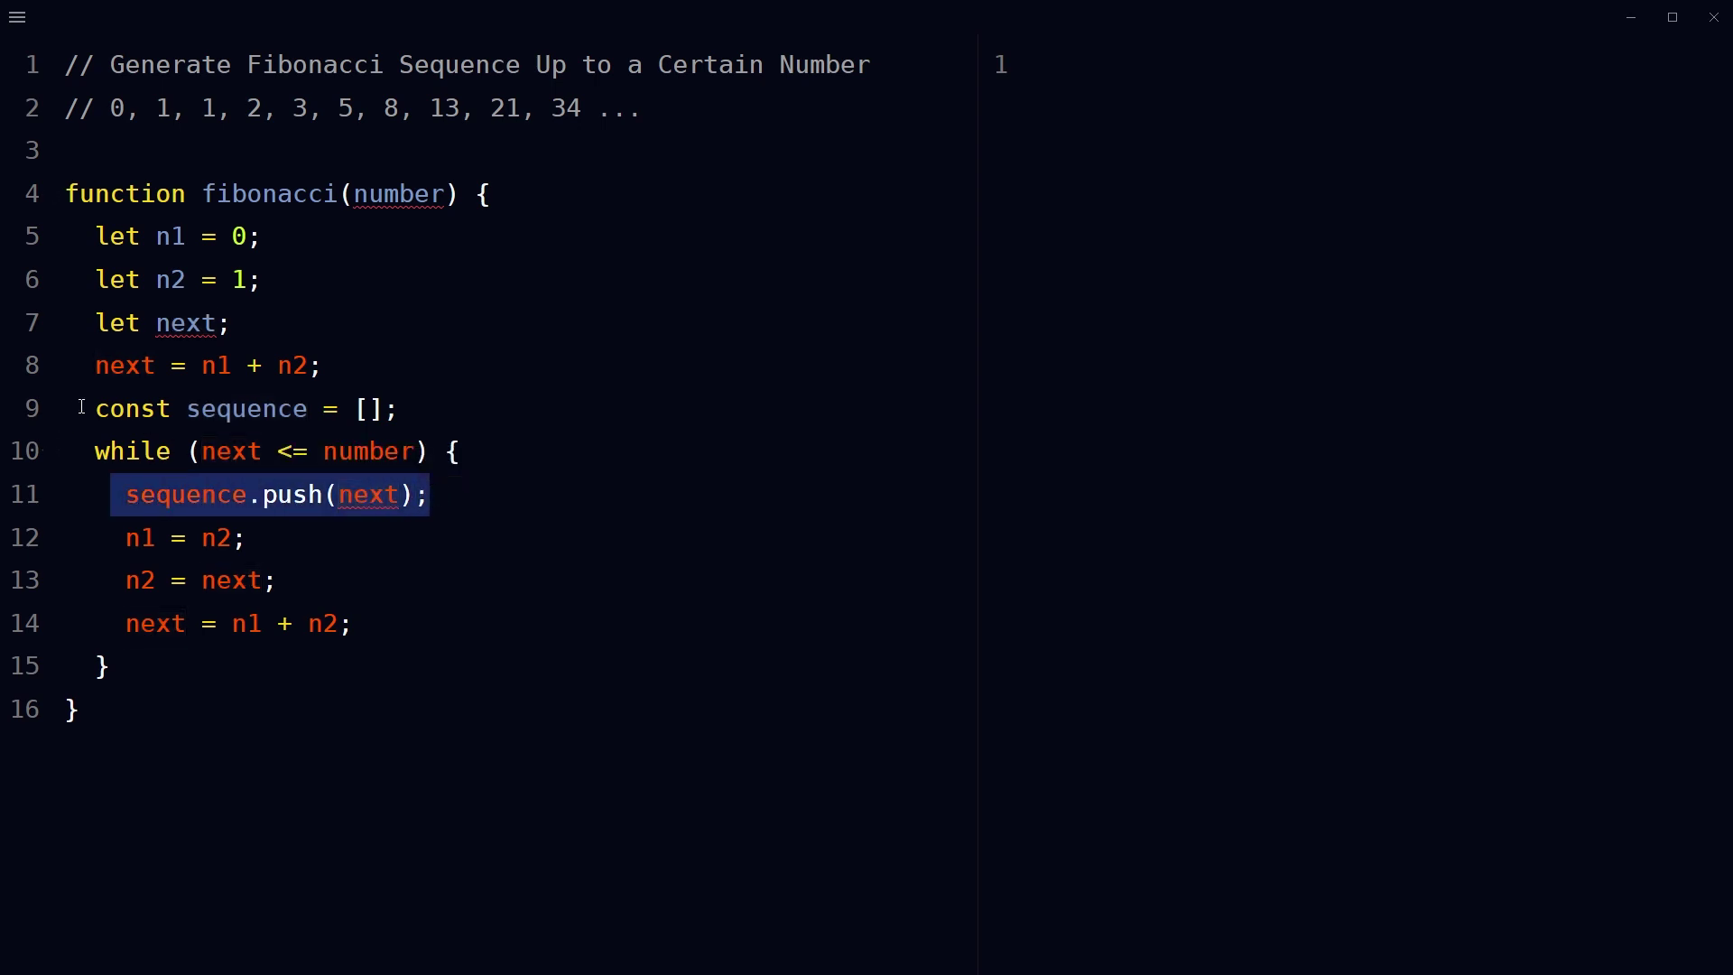
drag(86, 407, 420, 407)
double_click(221, 494)
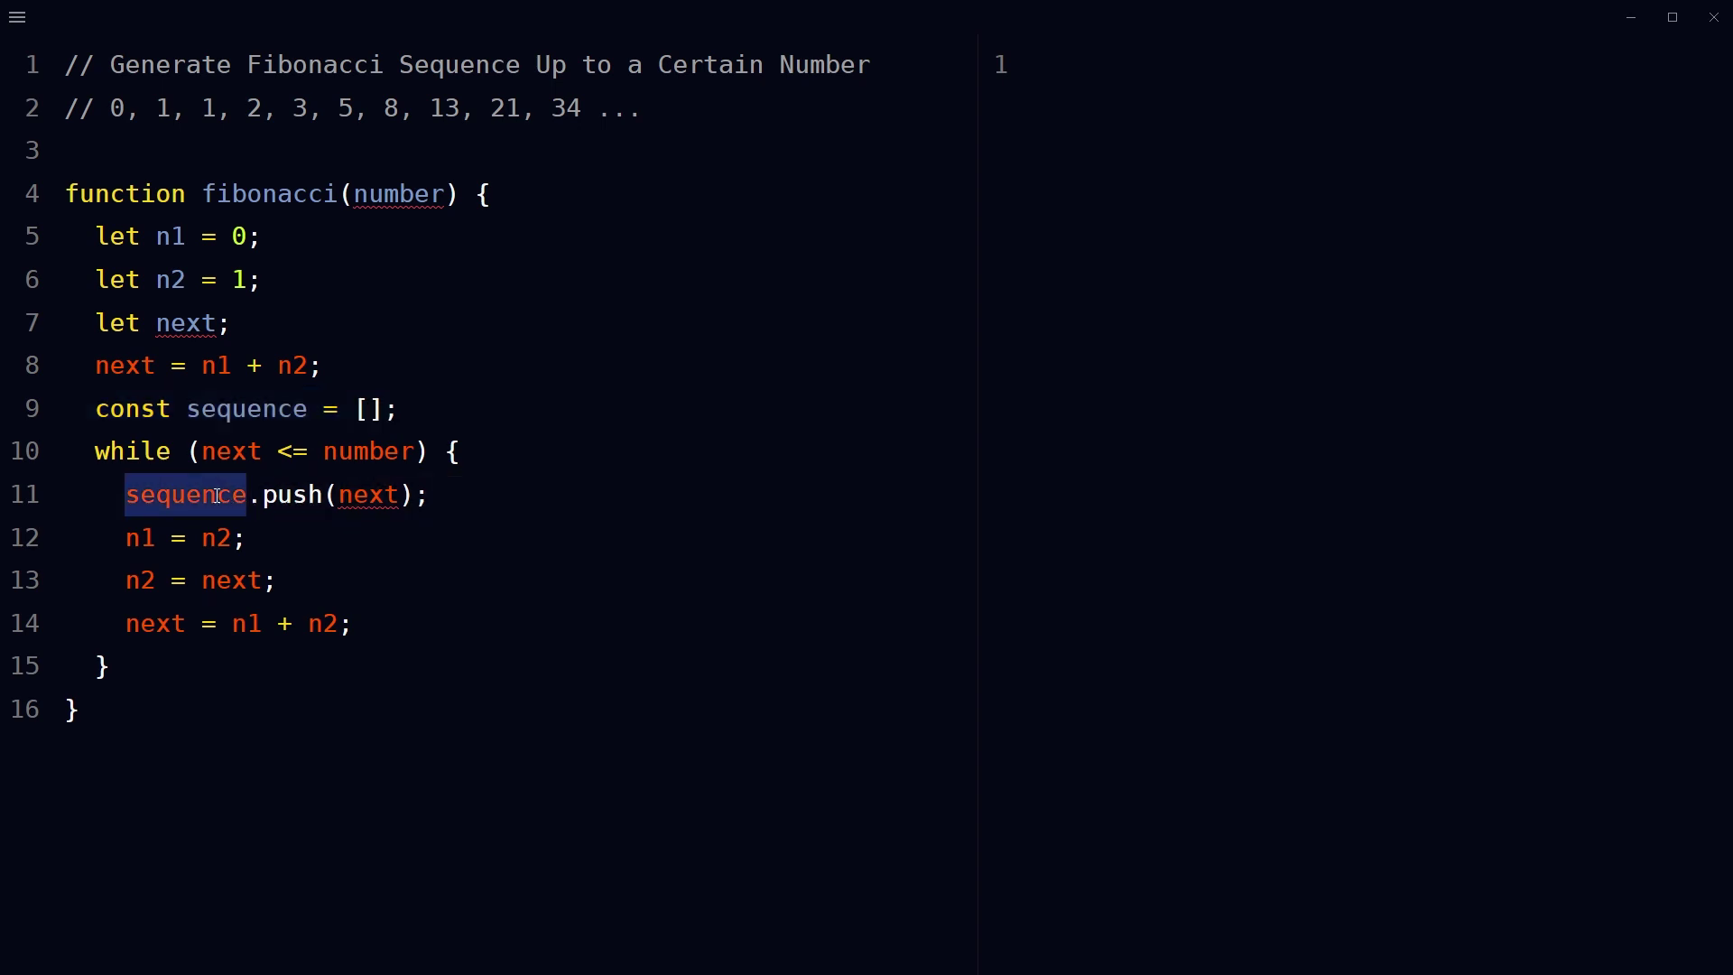
drag(108, 539, 270, 543)
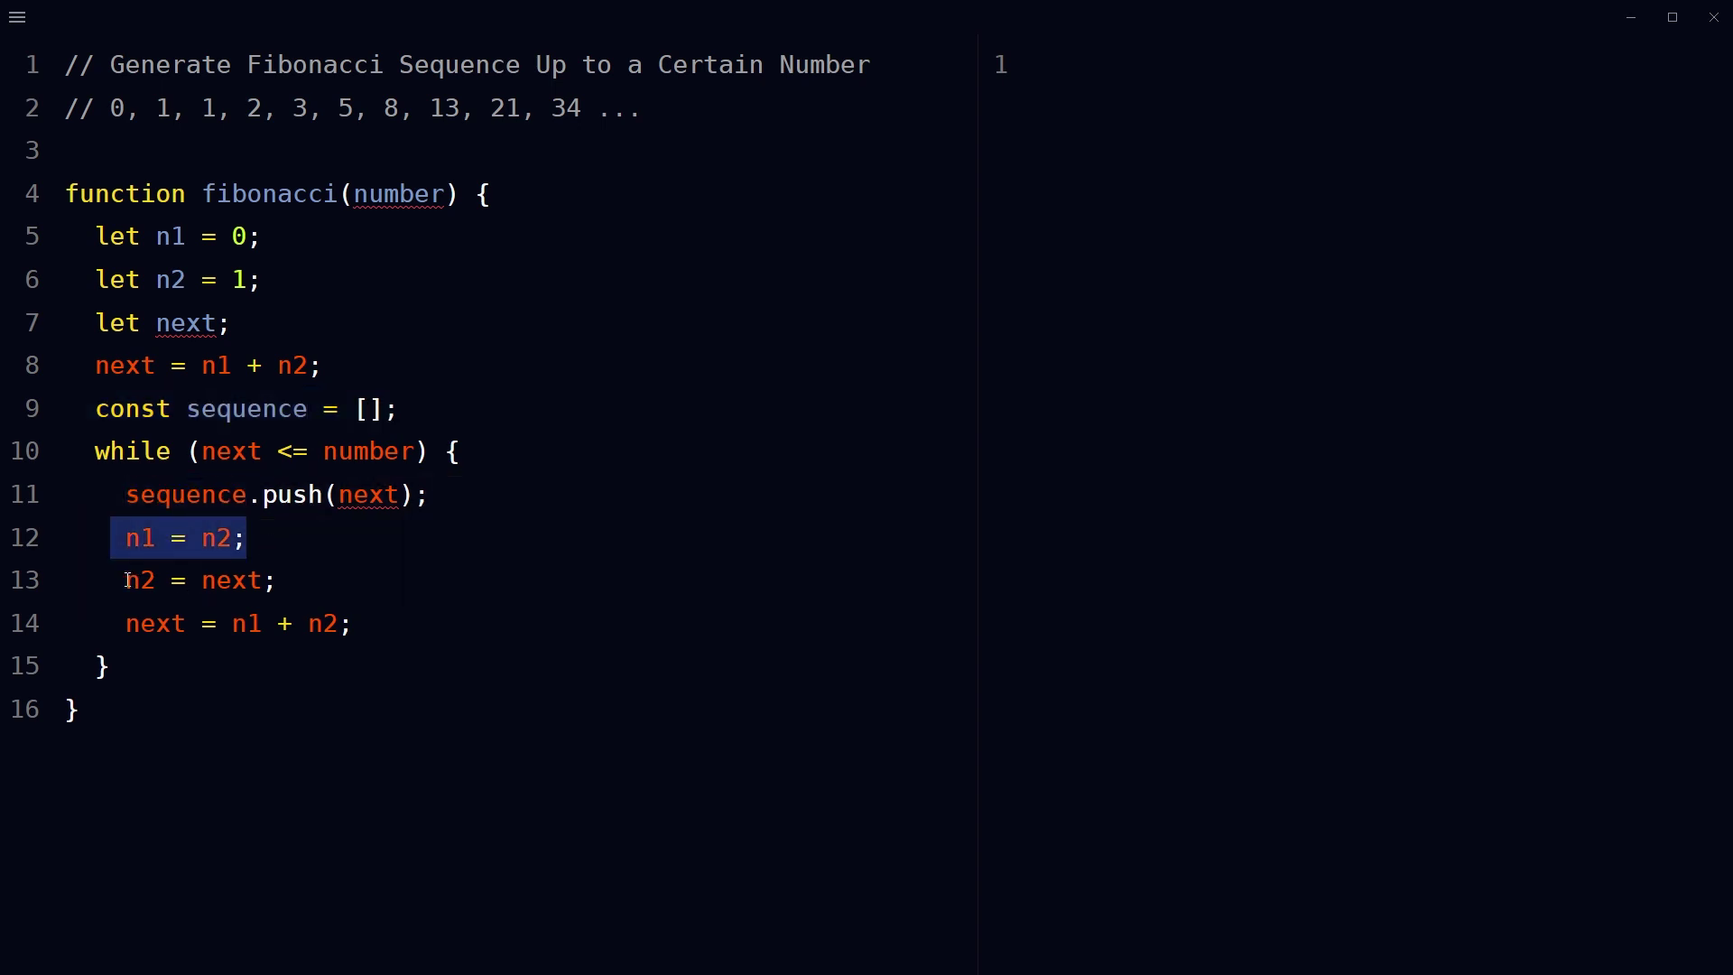
drag(125, 581, 278, 581)
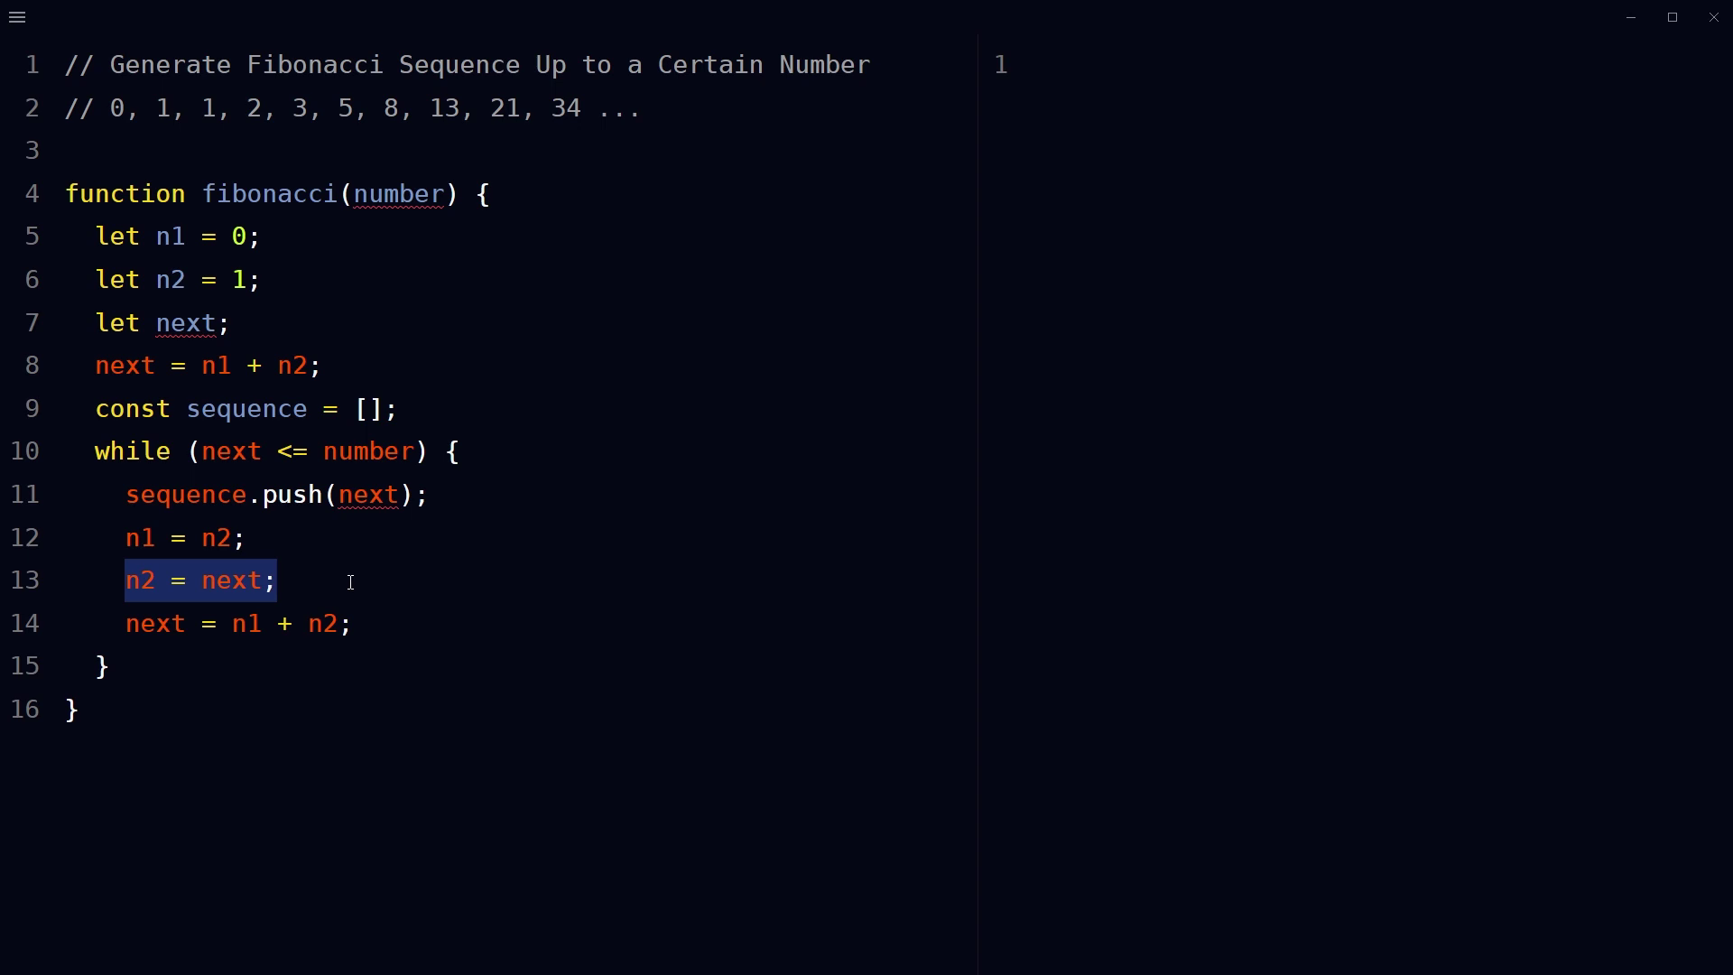
Step: Move the caret to the loop's closing brace to add return sequence
click(126, 623)
drag(125, 623, 353, 624)
click(428, 666)
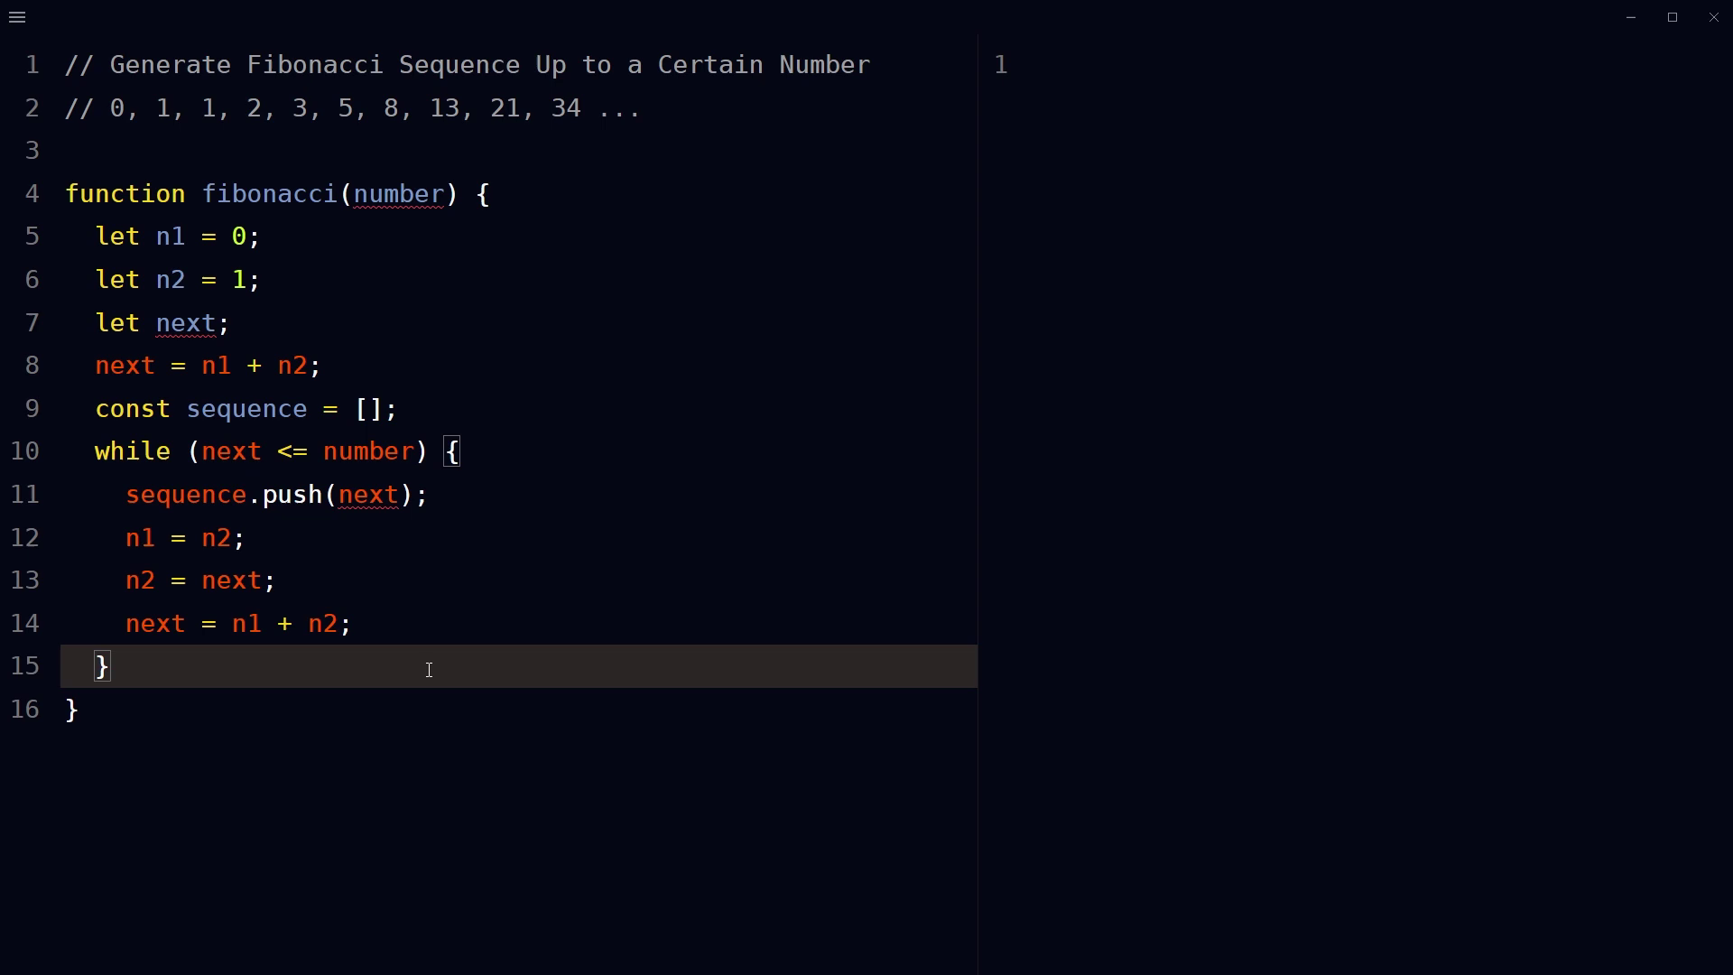
Step: Finish the return sequence line and call fibonacci(30), giving [1, 2, 3, 5, 8, 13, 21]
key(Return)
text(return sequence;)
key(shift+Home)
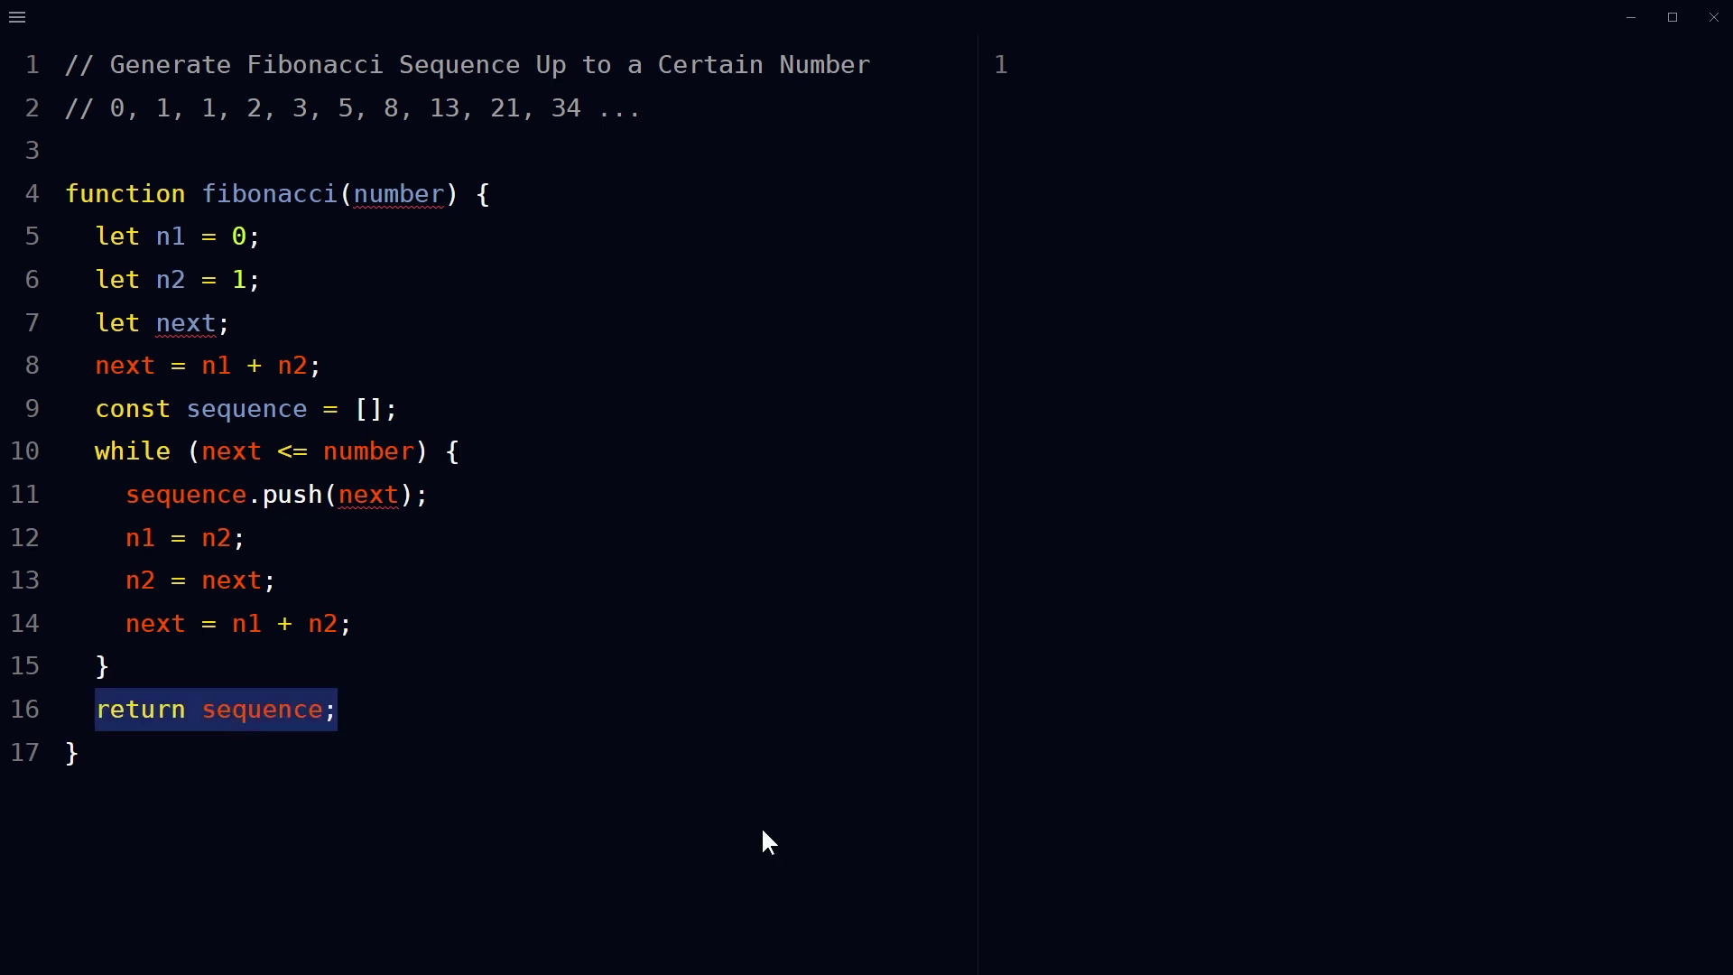
click(82, 754)
key(Return)
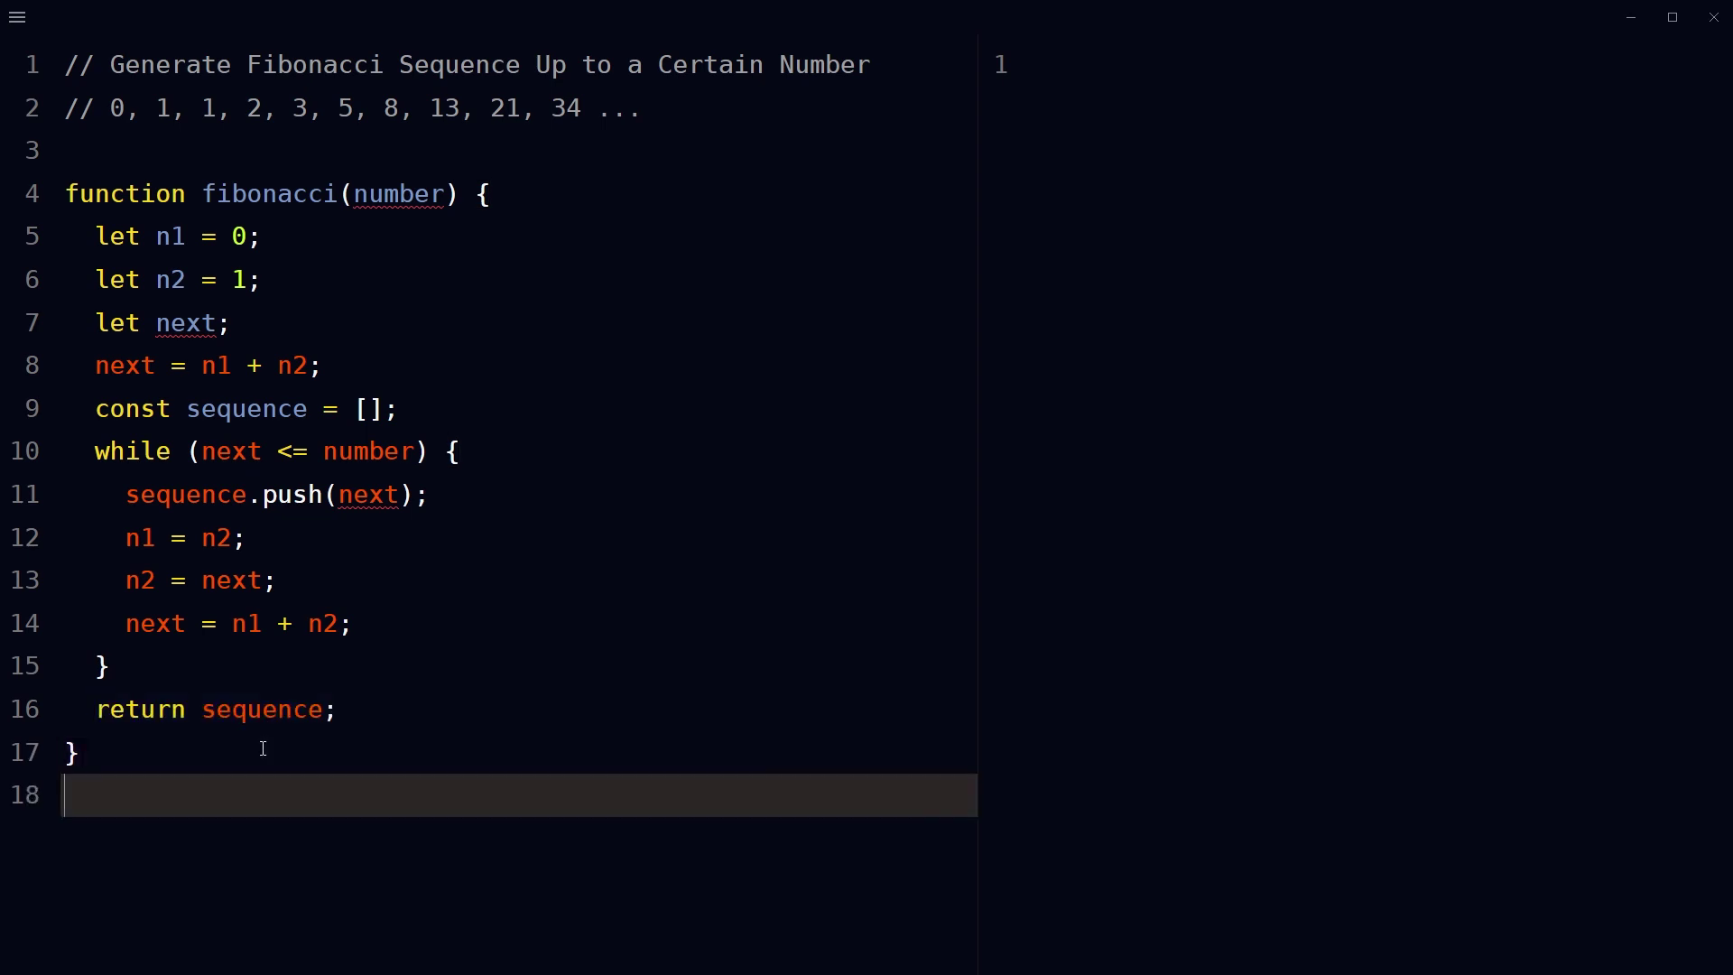
text(fibonacci(30);)
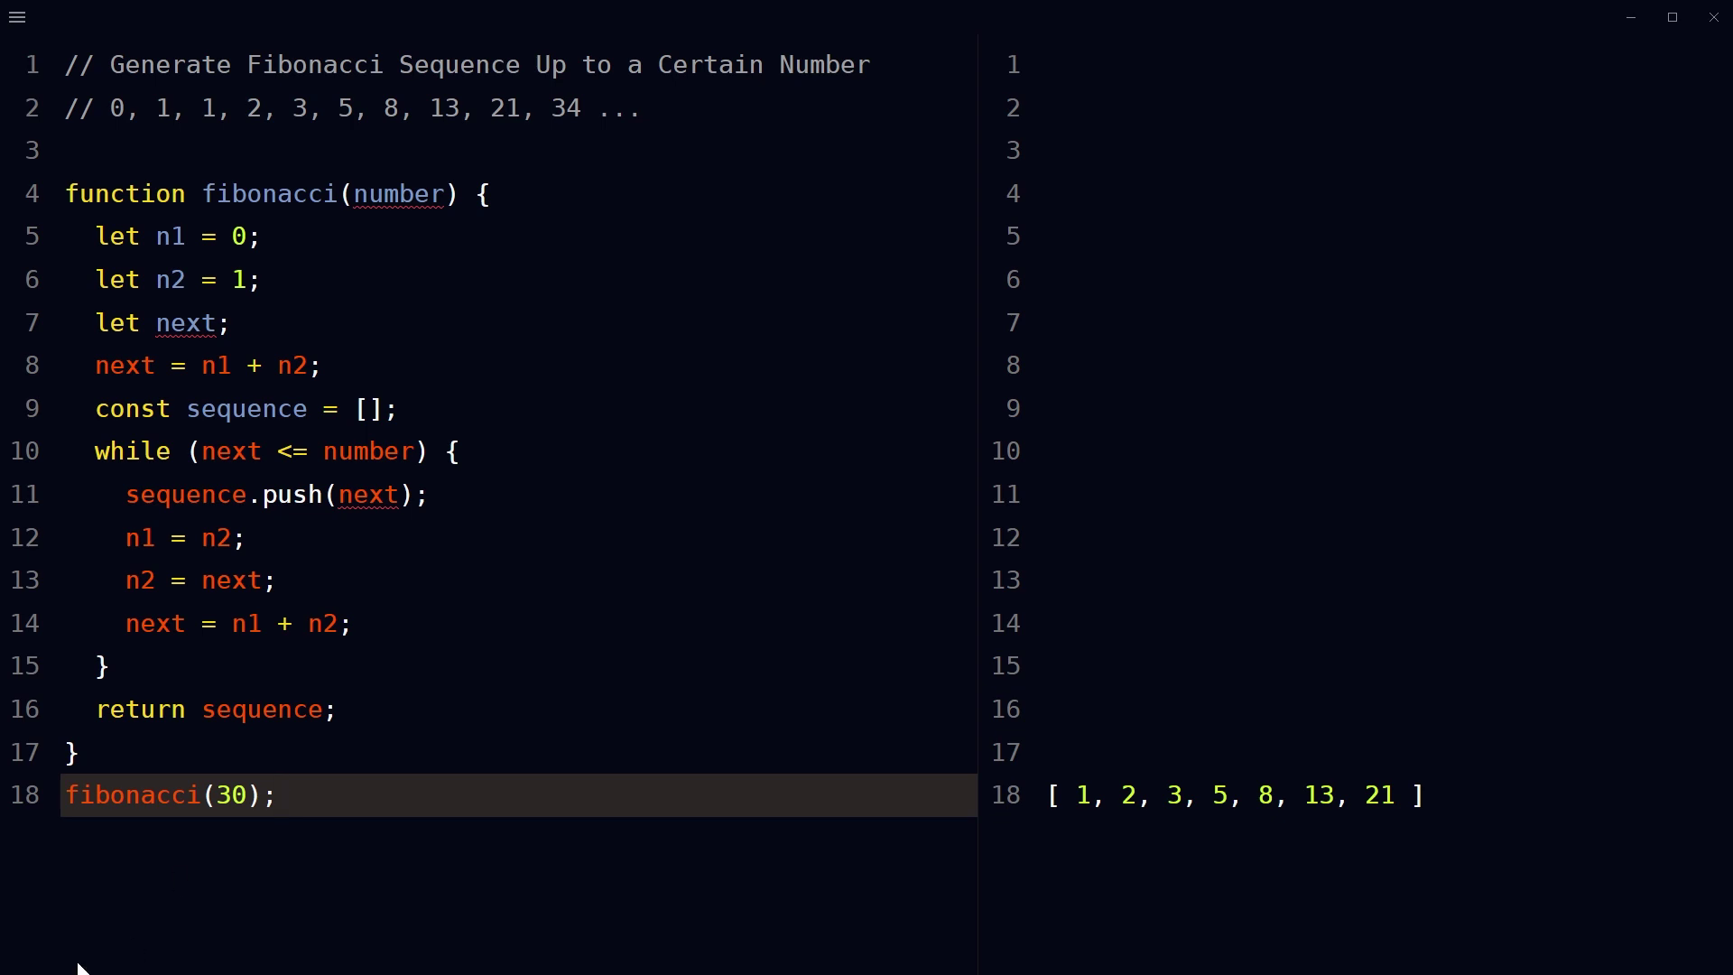
double_click(232, 796)
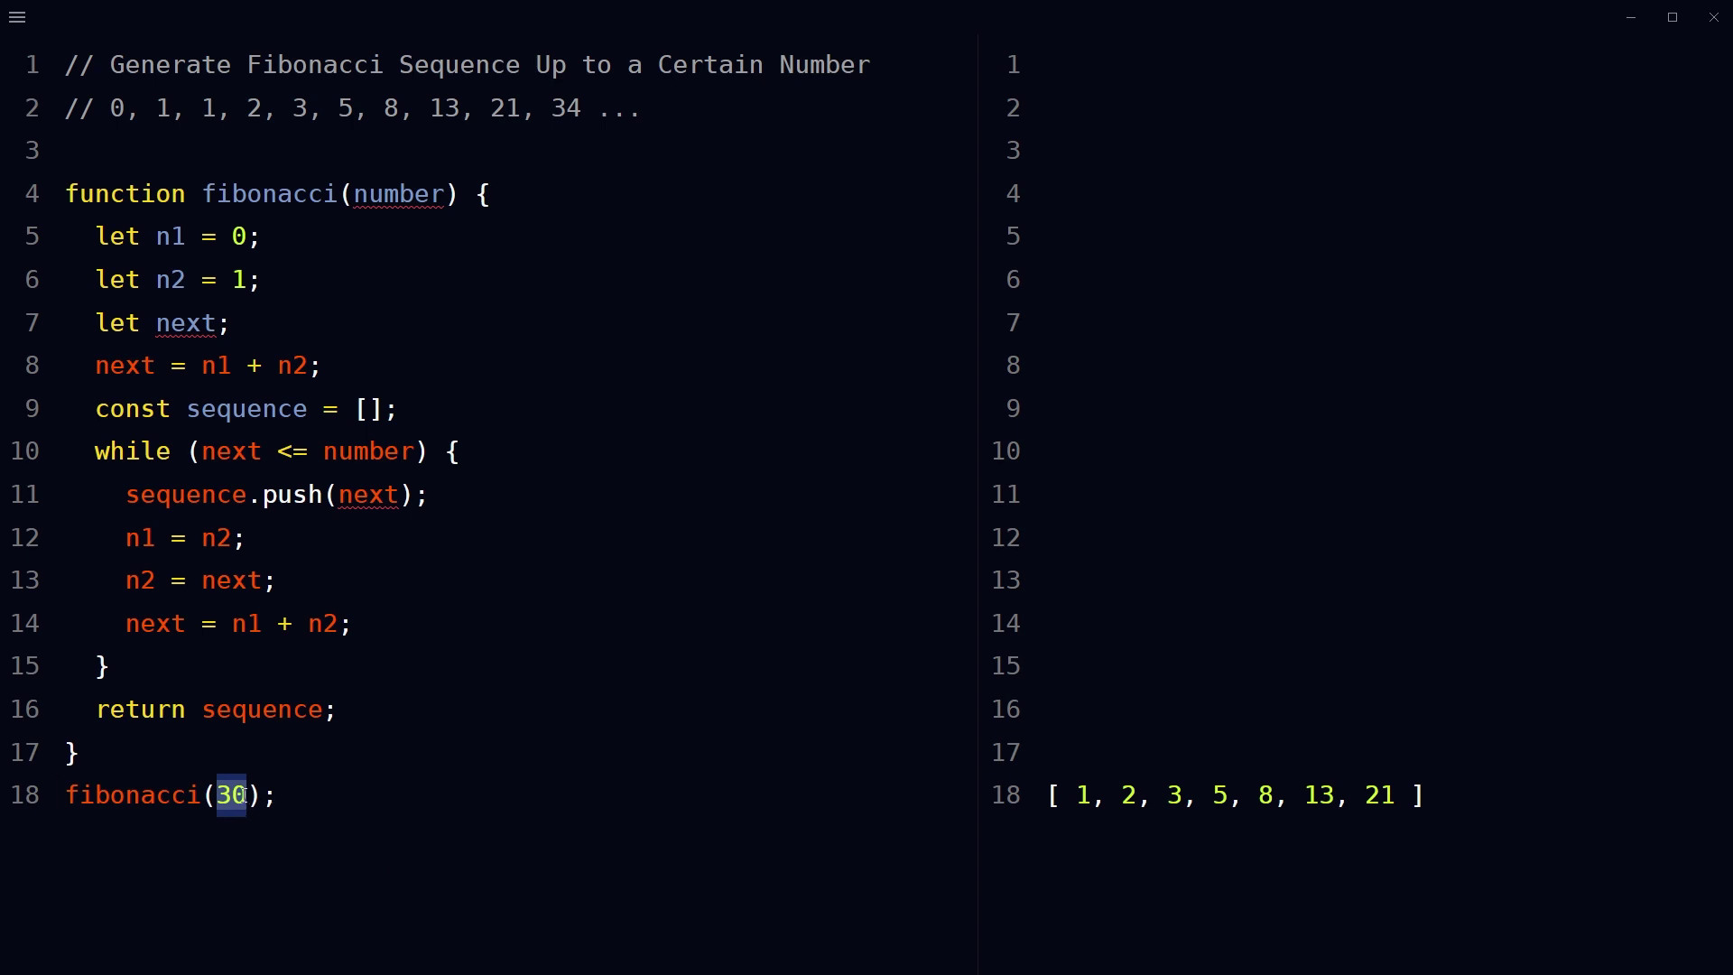
Step: Duplicate the fibonacci(30) call and change its limit to 10, outputting [1, 2, 3, 5, 8]
click(321, 794)
double_click(320, 796)
click(321, 795)
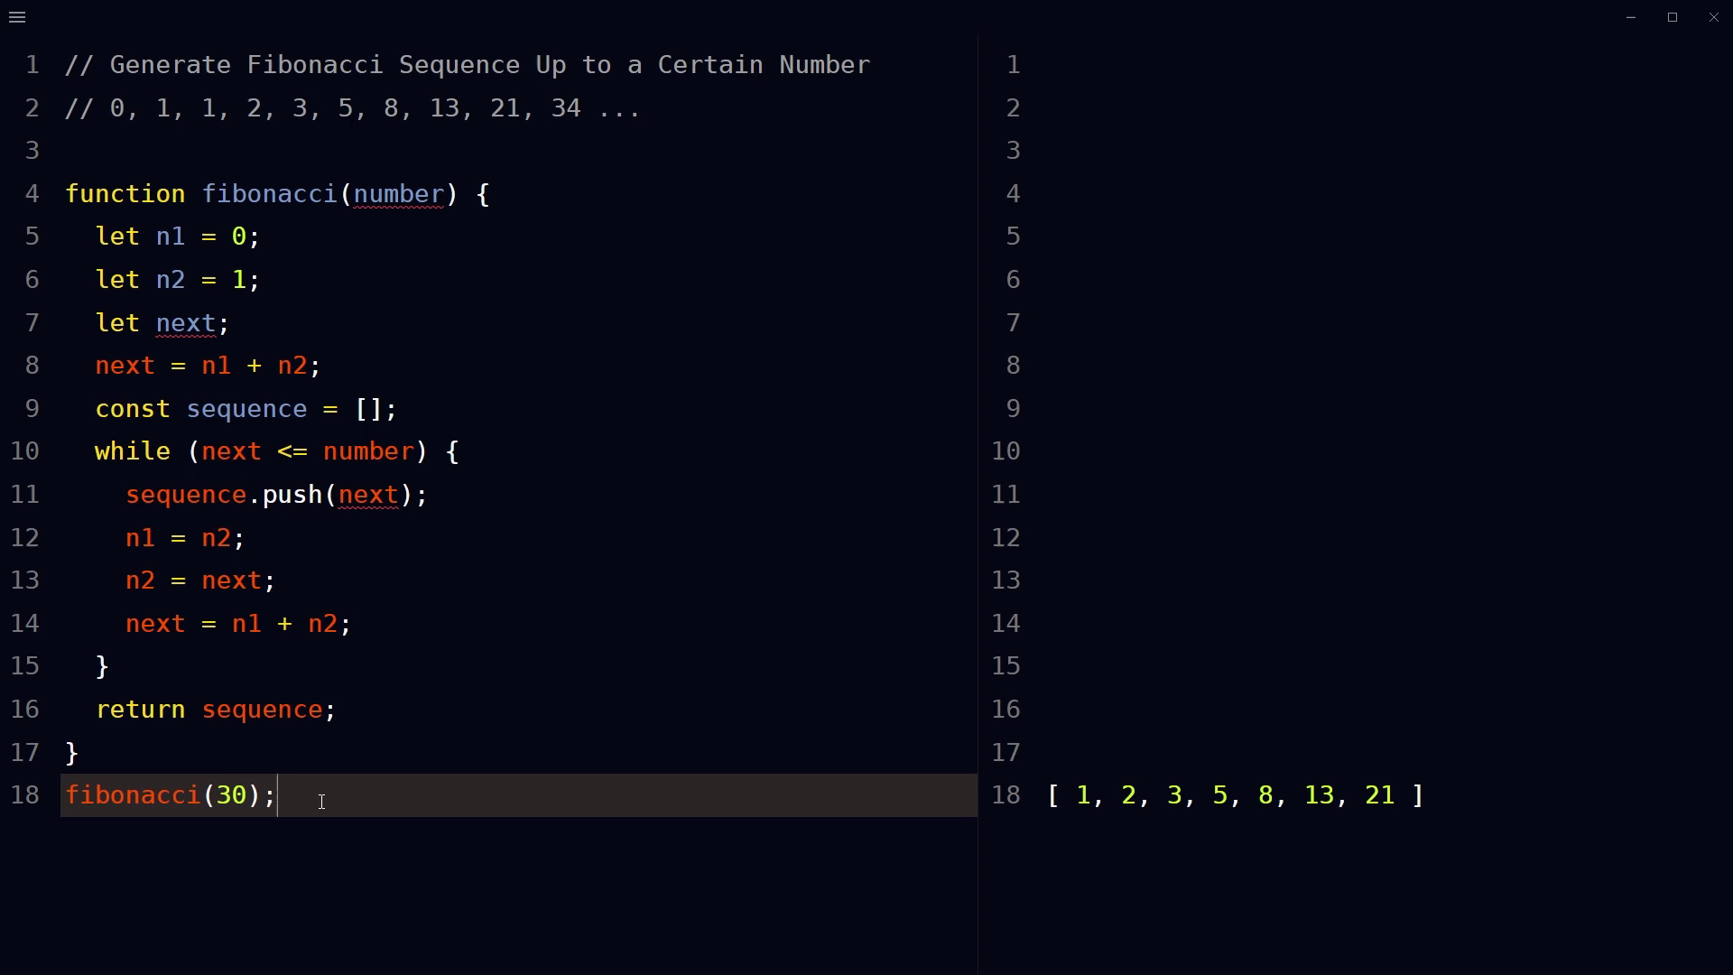
key(shift+alt+Down)
key(Left)
key(Left)
key(BackSpace)
text(1)
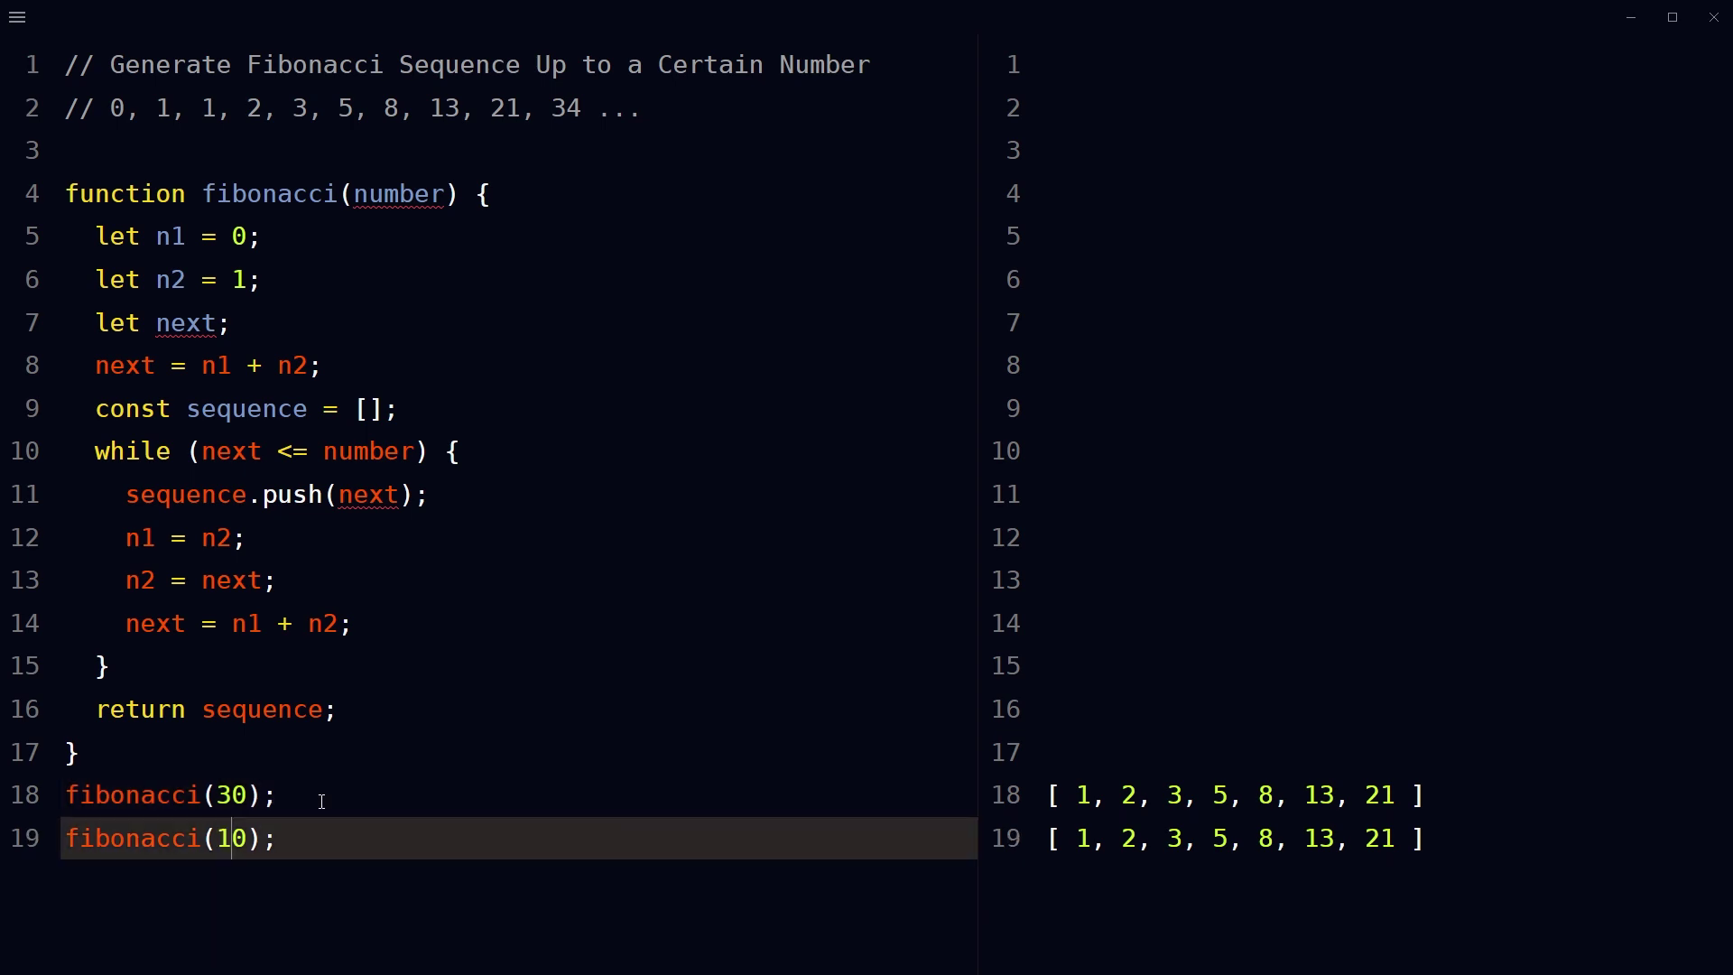
Step: Add fibonacci(4) and fibonacci(2) calls, outputting [1, 2, 3] and [1, 2]
key(End)
key(Return)
text(fibonacci(30);)
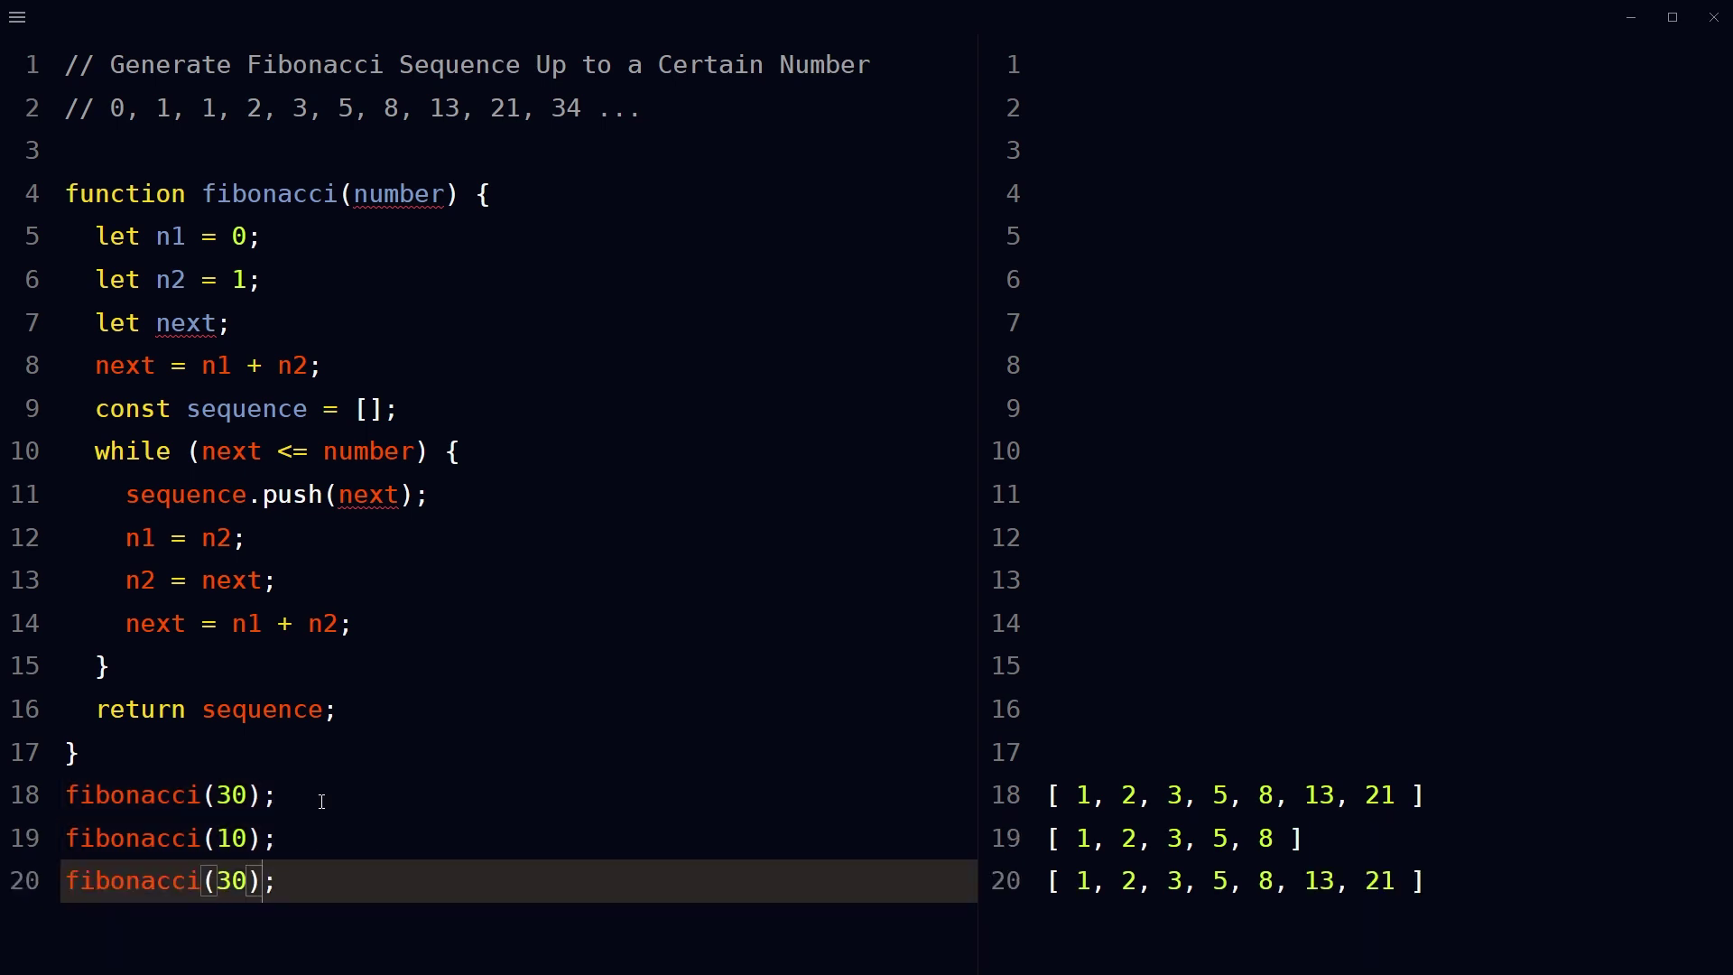
key(shift+Left)
key(shift+Left)
text(4)
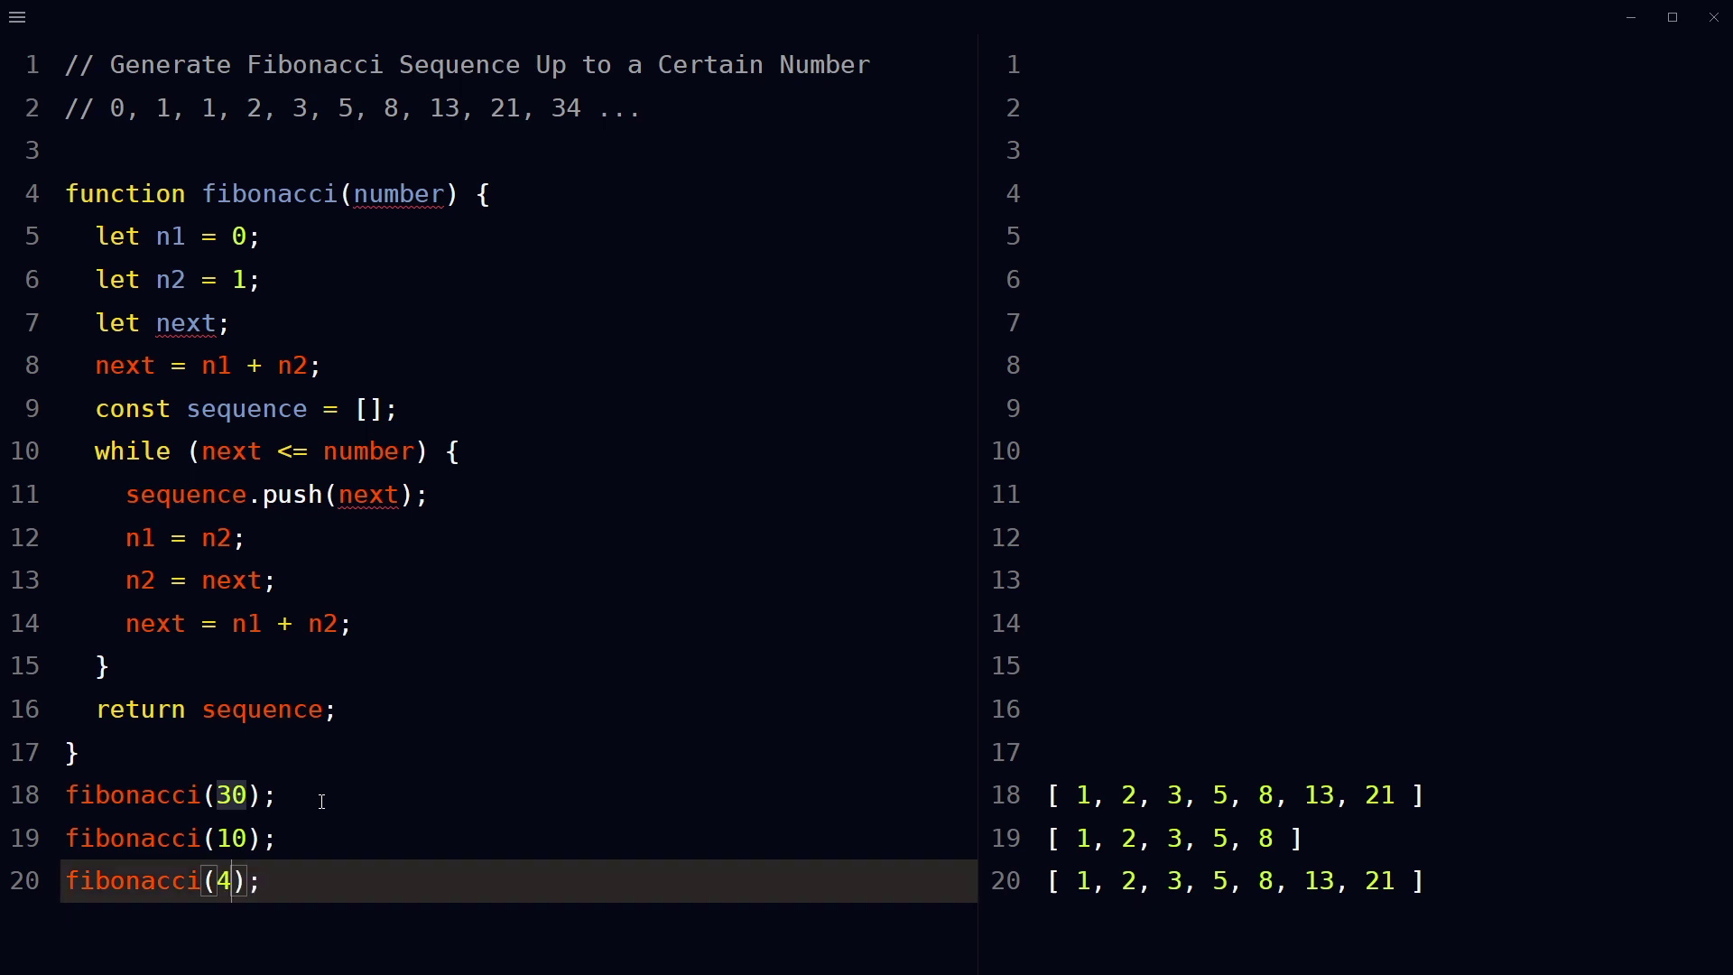
key(End)
key(Return)
text(fibonacci(4);)
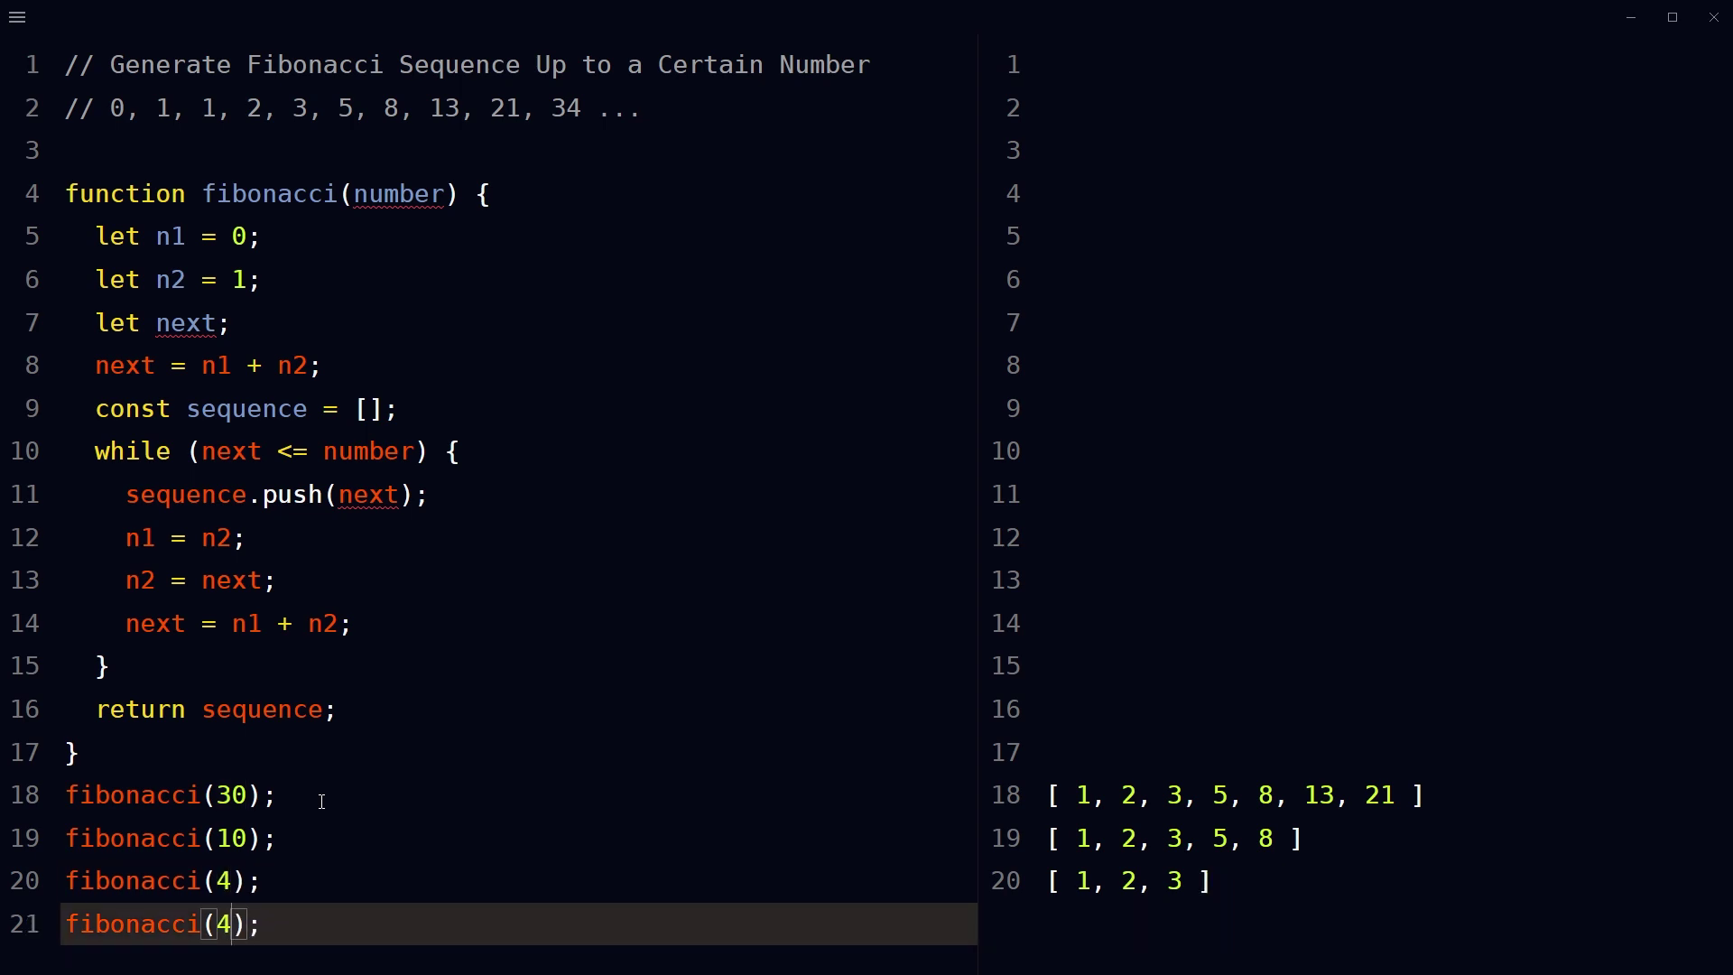
key(Left)
key(Left)
key(shift+Left)
text(2)
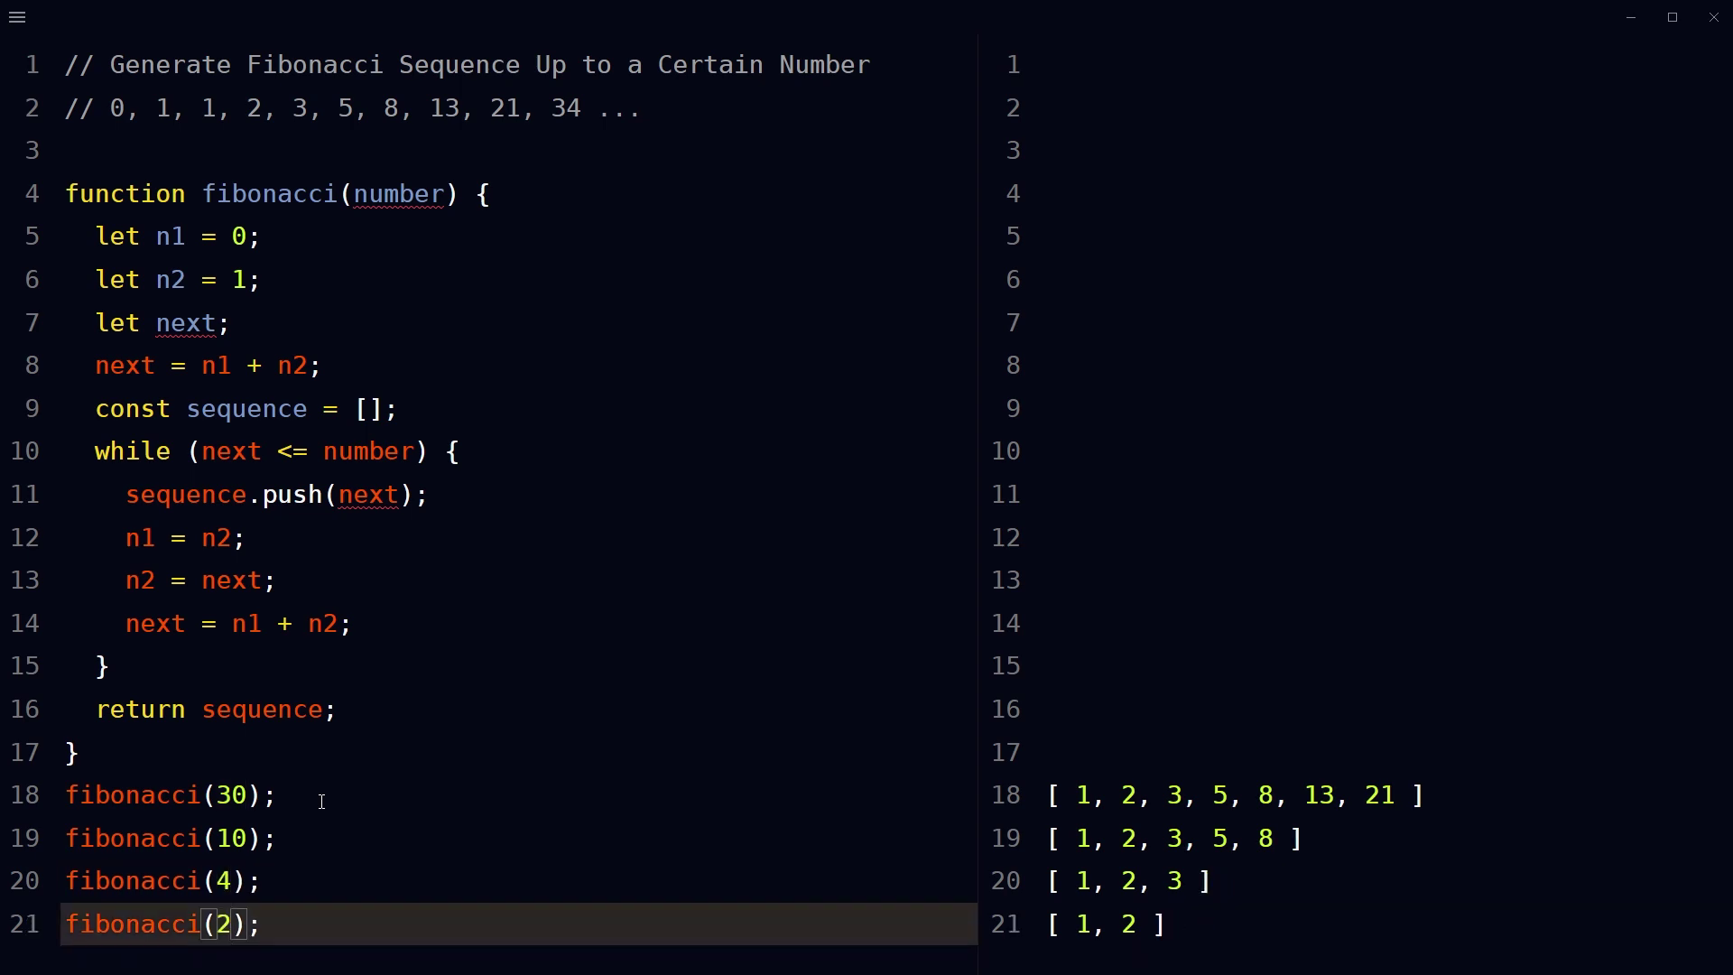